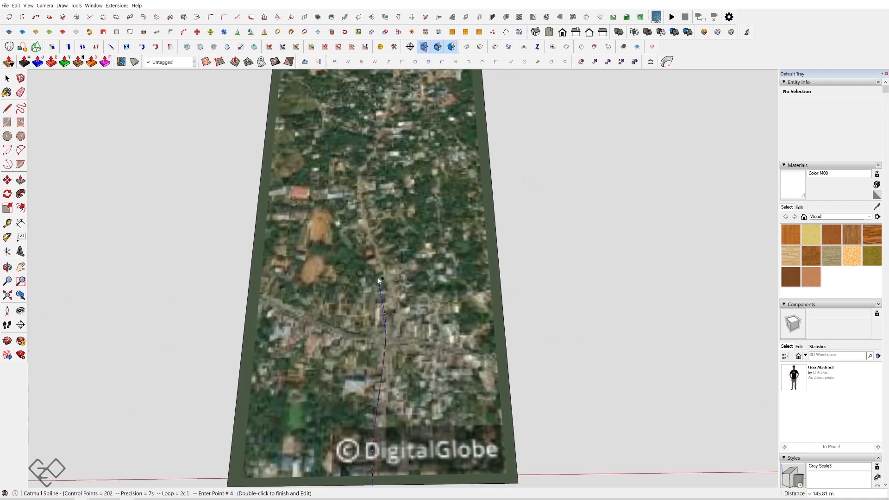
Trace the main road on the satellite map with a Catmull spline, adding control points along its course
left_click(423, 290)
left_click(427, 234)
middle_click_drag(427, 234, 444, 435, "shift")
scroll(445, 436, "up", 1)
left_click(444, 383)
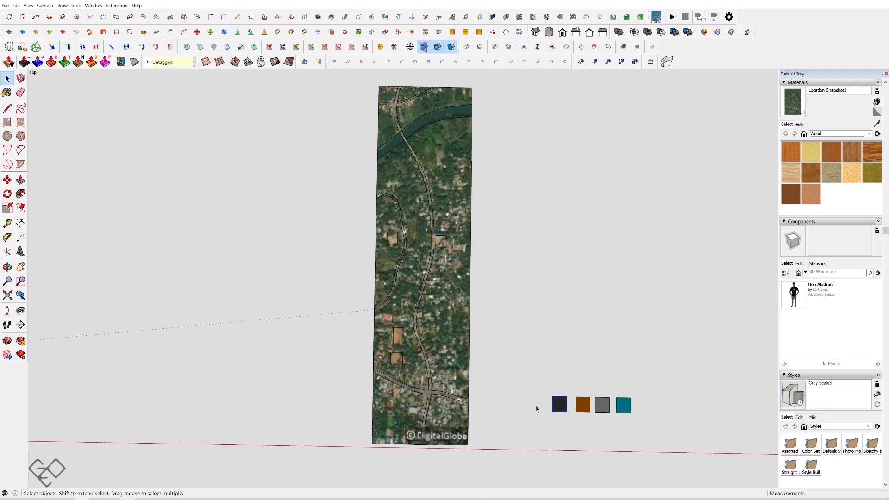
Sample the dark swatch colour Color M08 and paint the traced road faces with it
key("b")
left_click(559, 405, "alt")
scroll(419, 426, "up", 3)
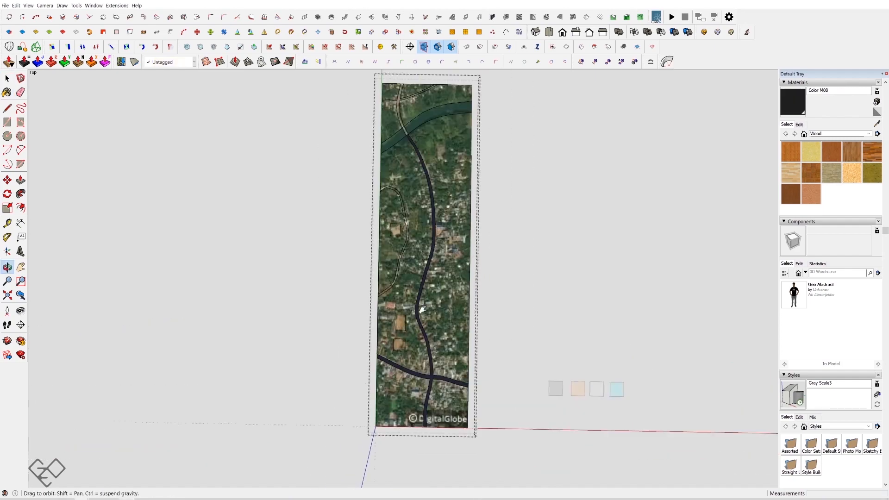
scroll(392, 218, "up", 5)
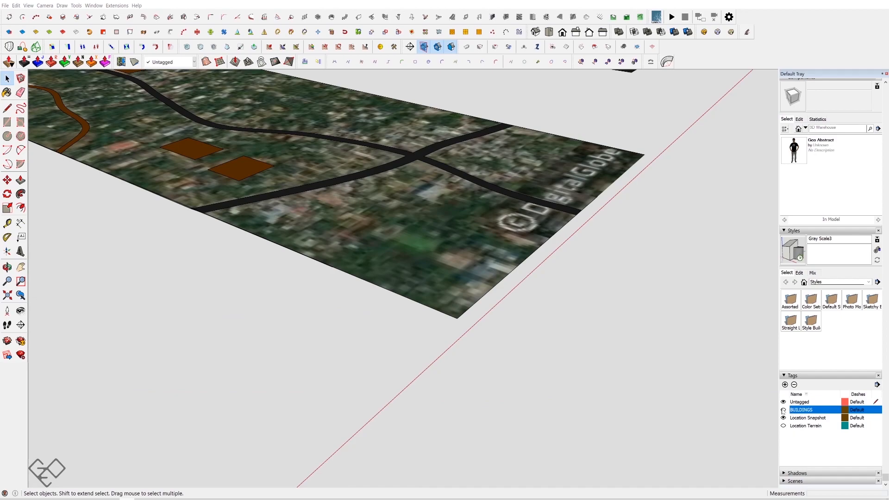
Turn on the visibility of the BUILDINGS tag
left_click(784, 410)
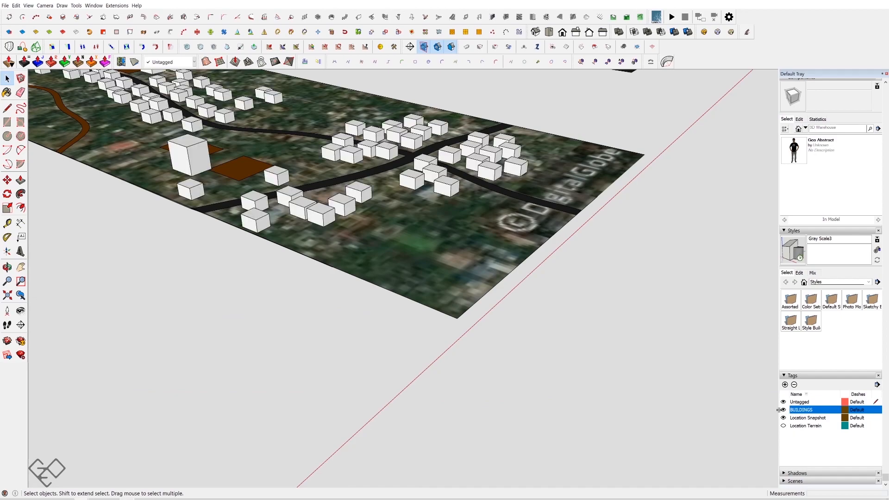
middle_click_drag(559, 178, 257, 209)
Draw a rectangle over the underside of the site map and extrude it about 100 m into a block
left_click(276, 217)
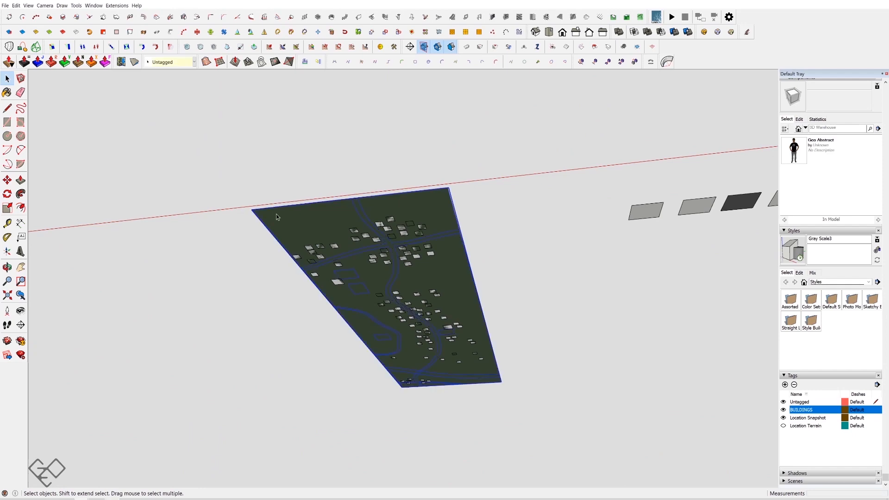
left_click(501, 382)
key("space")
key("p")
left_click(477, 349)
left_click(451, 320)
middle_click_drag(452, 320, 449, 345)
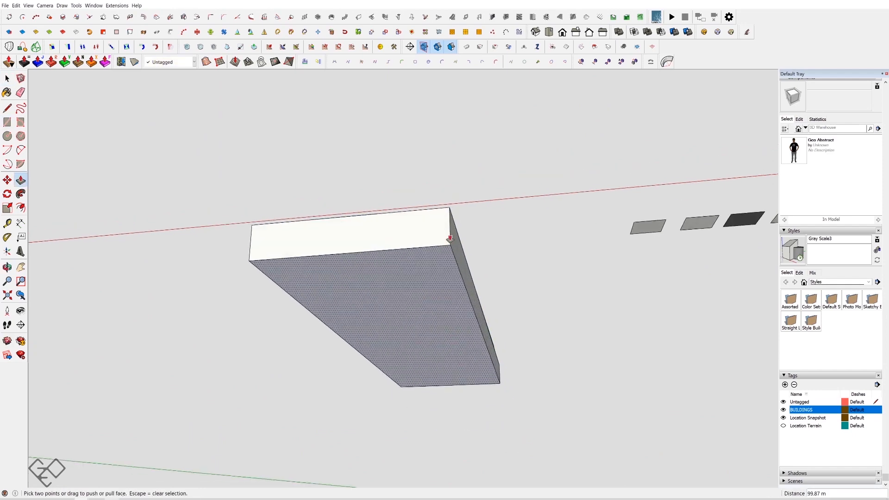
Select the whole extruded block and make it a group
key("space")
triple_click(435, 237)
key("ctrl+g")
Inside the base group, offset the top face slightly inward and push the inner face down to leave a raised rim
double_click(437, 235)
middle_click_drag(438, 236, 478, 393)
left_click(423, 238)
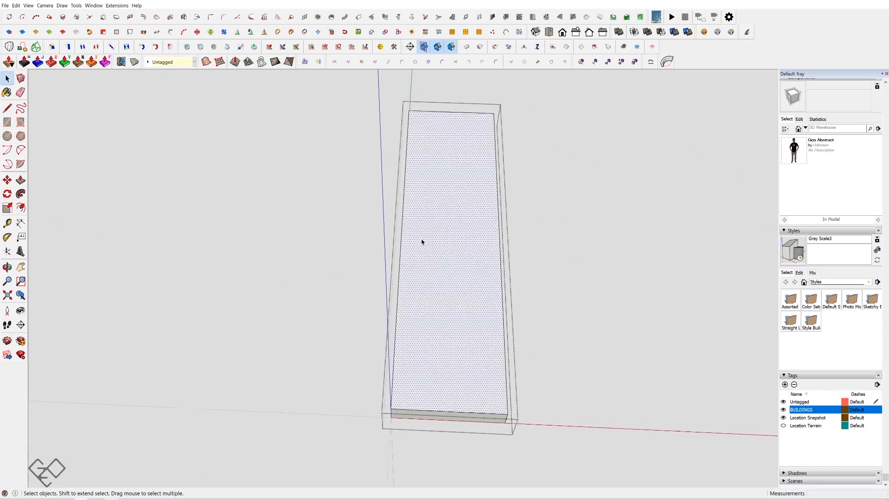
scroll(407, 222, "up", 2)
key("f")
left_click(394, 239)
left_click(399, 228)
key("p")
left_click(427, 224)
left_click(428, 232)
key("space")
middle_click_drag(479, 301, 352, 315)
key("Escape")
Scale the base group along the red axis by about 1.01 to fit its rim around the site map
left_click(406, 321)
key("s")
scroll(479, 128, "up", 3)
left_click(489, 142)
left_click(494, 150)
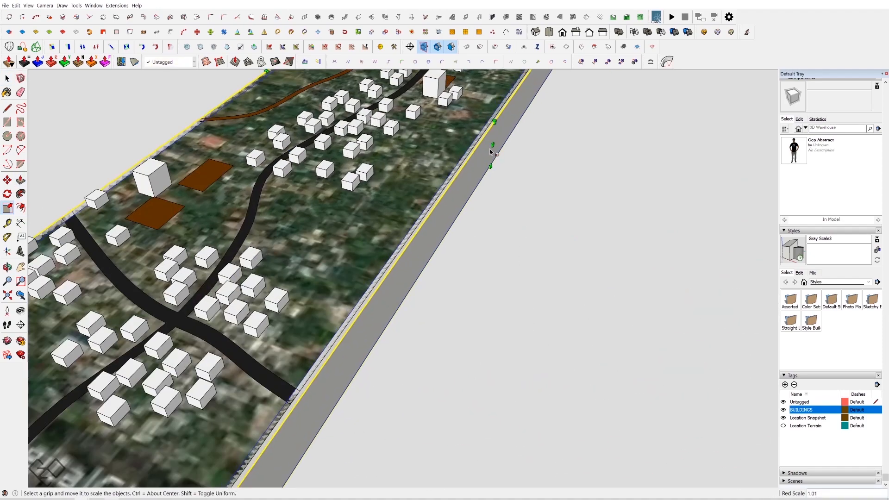
scroll(494, 151, "up", 3)
left_click(495, 145)
left_click(499, 142)
Move the base group slightly to realign its near end with the site map
scroll(498, 142, "down", 4)
middle_click_drag(500, 143, 568, 165)
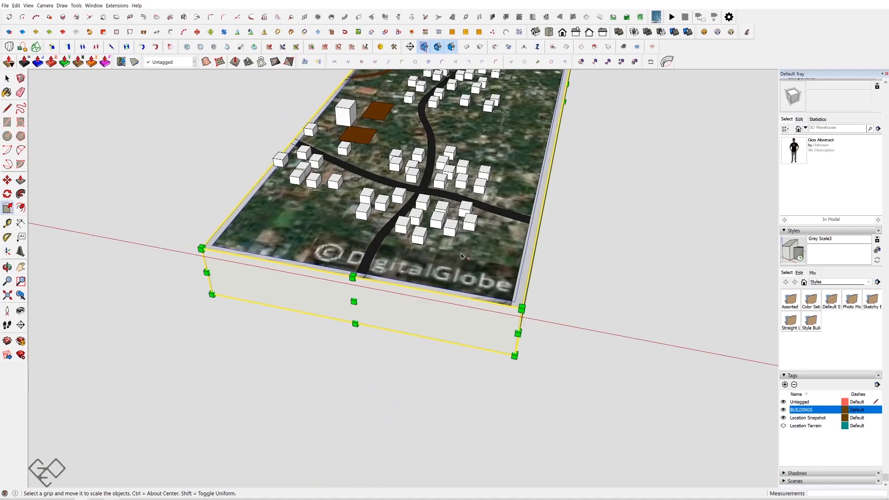
scroll(467, 276, "up", 4)
key("m")
left_click(601, 354)
left_click(595, 367)
Scale the base group along the green axis by about 1.01 to fit the length of the site map
scroll(595, 366, "down", 5)
middle_click_drag(468, 287, 562, 293)
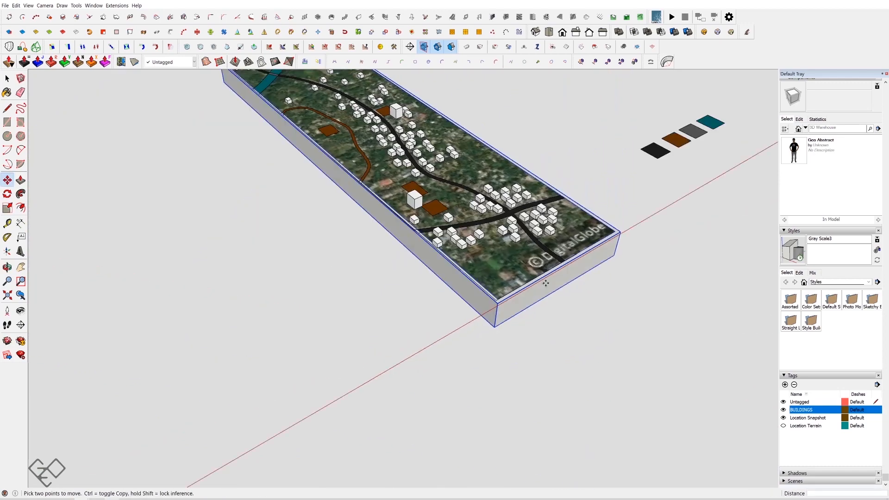
scroll(299, 153, "up", 3)
key("s")
left_click(298, 149)
left_click(296, 151)
middle_click_drag(324, 186, 552, 197)
scroll(362, 195, "up", 3)
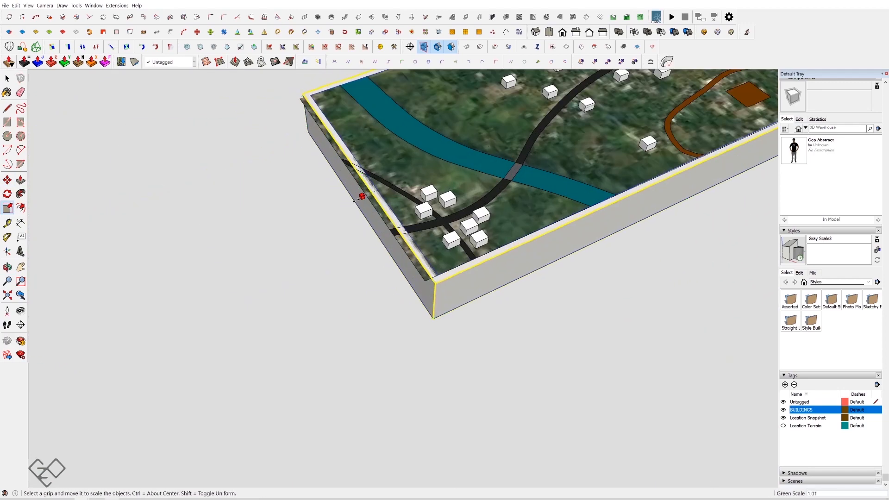
left_click(362, 196)
left_click(353, 201)
Inside the base group, move the end wall beside the river slightly outward and leave the group
scroll(355, 202, "up", 2)
key("space")
double_click(397, 238)
scroll(396, 238, "down", 3)
middle_click_drag(397, 238, 345, 232)
left_click_drag(333, 90, 480, 368)
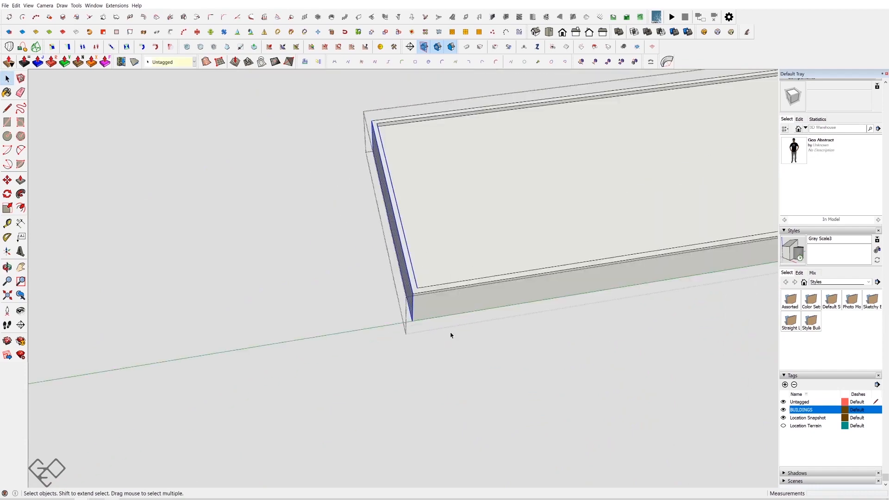
scroll(420, 296, "up", 5)
key("m")
left_click(398, 271)
left_click(386, 272)
scroll(241, 306, "down", 6)
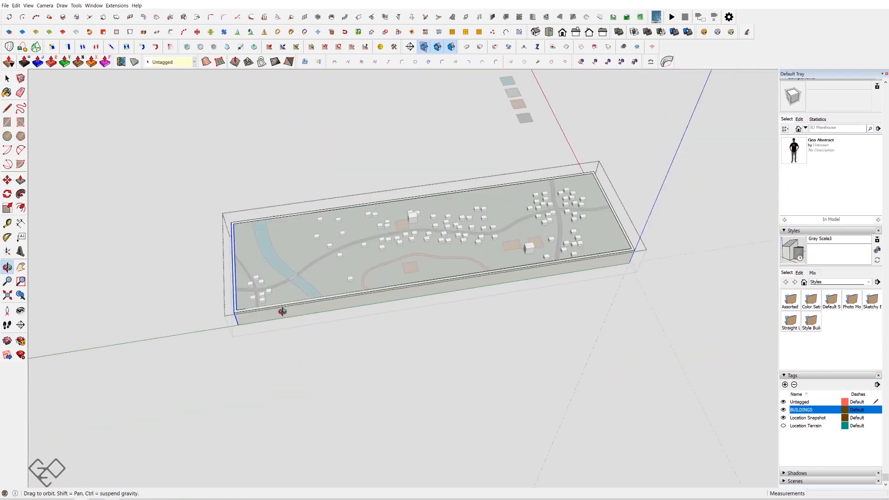
middle_click_drag(282, 312, 468, 328)
key("space")
scroll(482, 324, "up", 3)
scroll(515, 369, "down", 5)
left_click(383, 323)
middle_click_drag(287, 314, 564, 357)
scroll(383, 320, "up", 4)
scroll(564, 357, "down", 4)
scroll(564, 357, "down", 3)
scroll(480, 380, "up", 2)
scroll(553, 393, "up", 1)
middle_click_drag(553, 394, 617, 447, "shift")
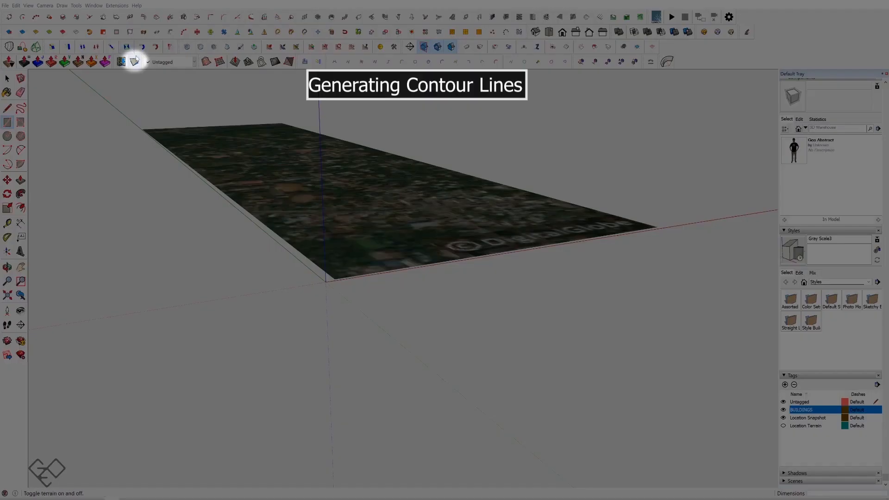
Switch the location to 3D terrain and draw a large horizontal rectangle behind it as an intersecting plane
left_click(133, 62)
middle_click_drag(398, 260, 391, 382)
left_click(300, 110)
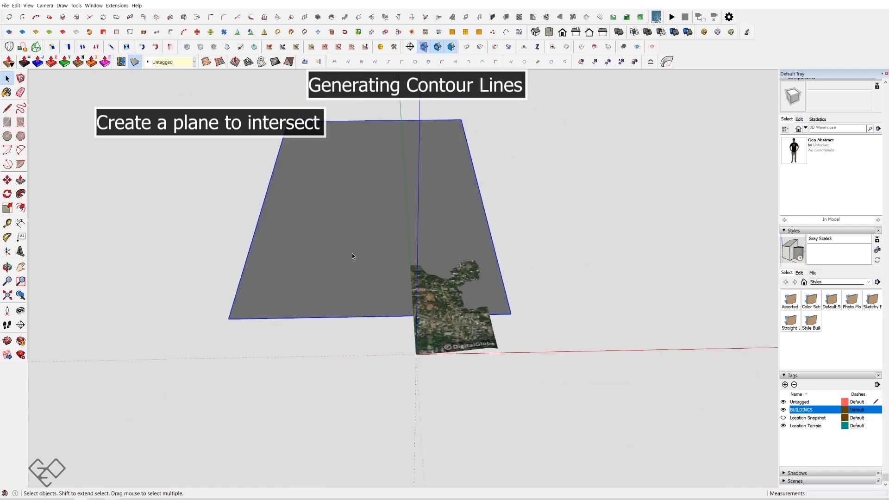
Move the rectangular plane beneath the terrain so it extends past all the terrain's edges
key("m")
middle_click_drag(352, 254, 479, 282)
scroll(486, 335, "up", 5)
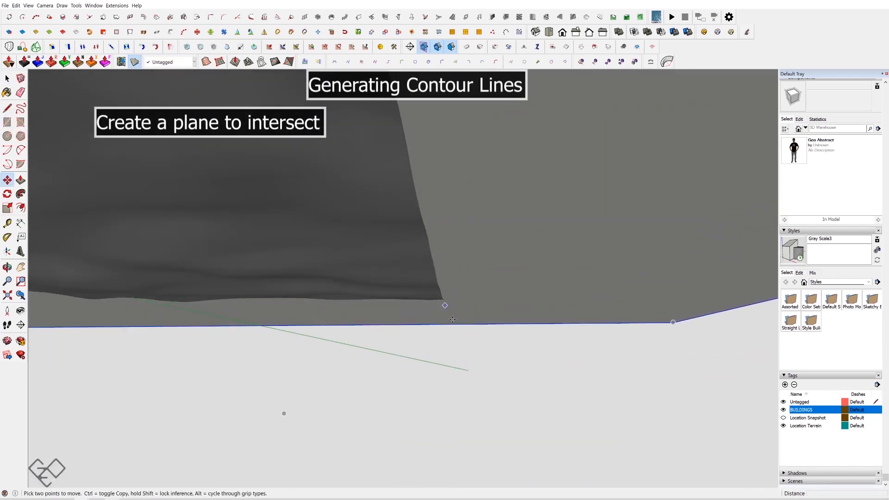
scroll(452, 319, "down", 8)
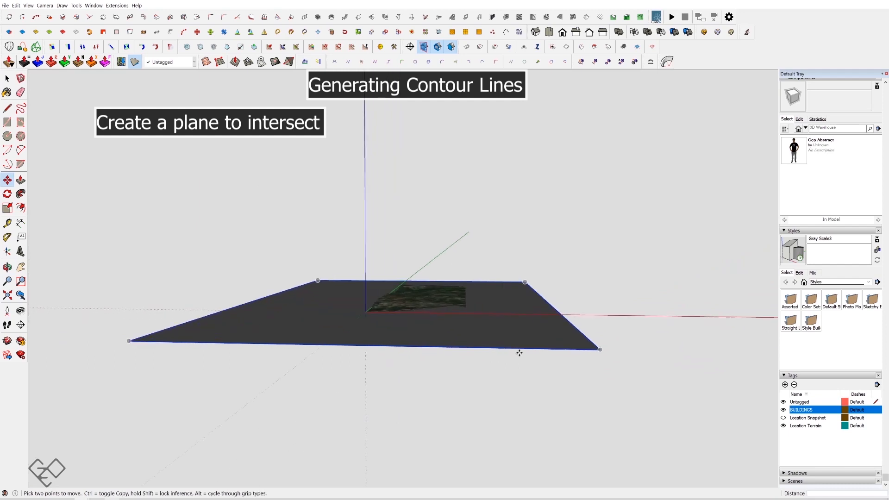
Copy the plane vertically at regular 10 m intervals to form a stack through the terrain
left_click(519, 352)
key("ctrl")
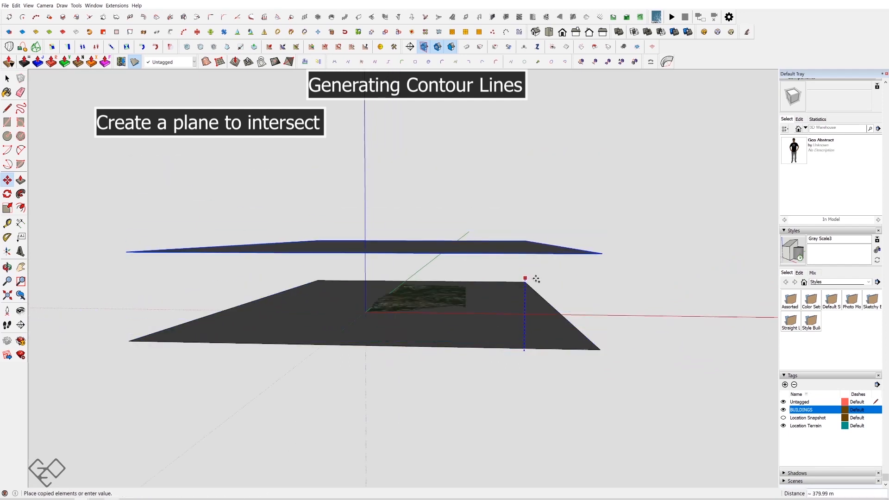
key("Escape")
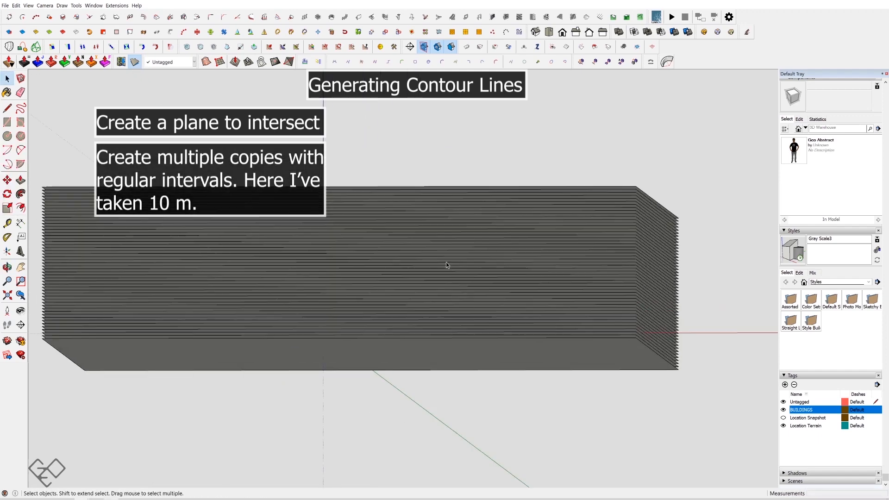
In front view, select and delete the surplus planes above the terrain
key("F4")
left_click_drag(113, 117, 113, 117)
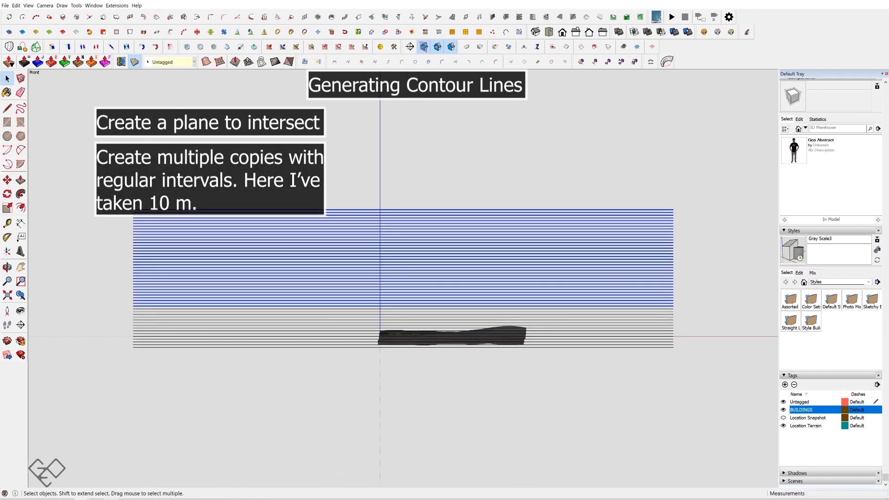
key("Delete")
left_click_drag(618, 253, 617, 253)
key("Delete")
Select all the planes and the terrain and intersect their faces with the model
scroll(513, 307, "up", 4)
scroll(546, 328, "down", 3)
middle_click_drag(540, 330, 470, 284)
scroll(507, 398, "down", 5)
scroll(489, 361, "up", 4)
key("ctrl+a")
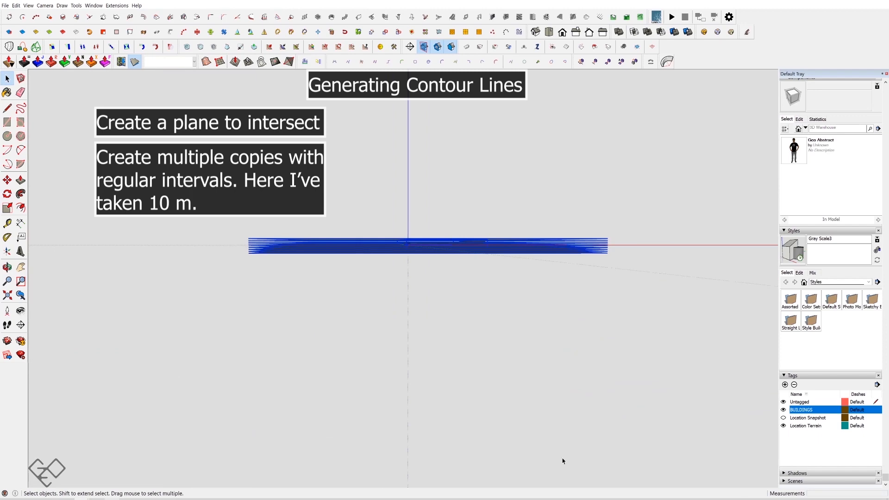
right_click(441, 245)
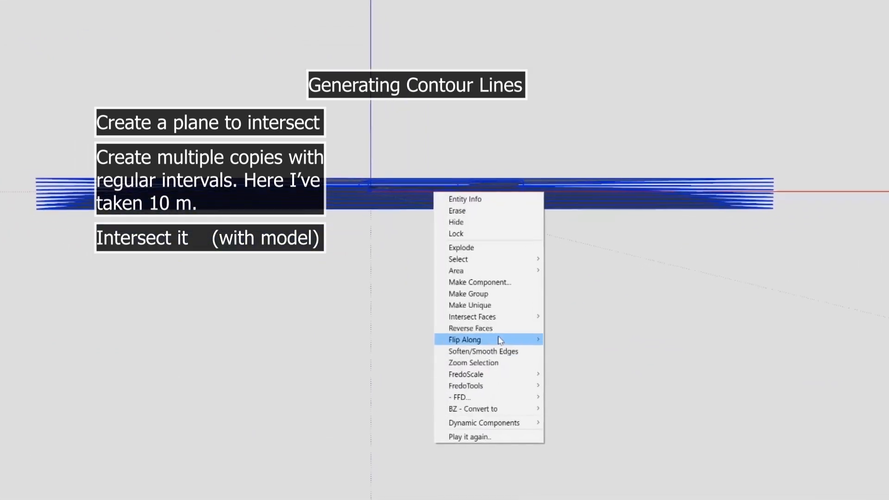
mouse_move(504, 317)
left_click(605, 363)
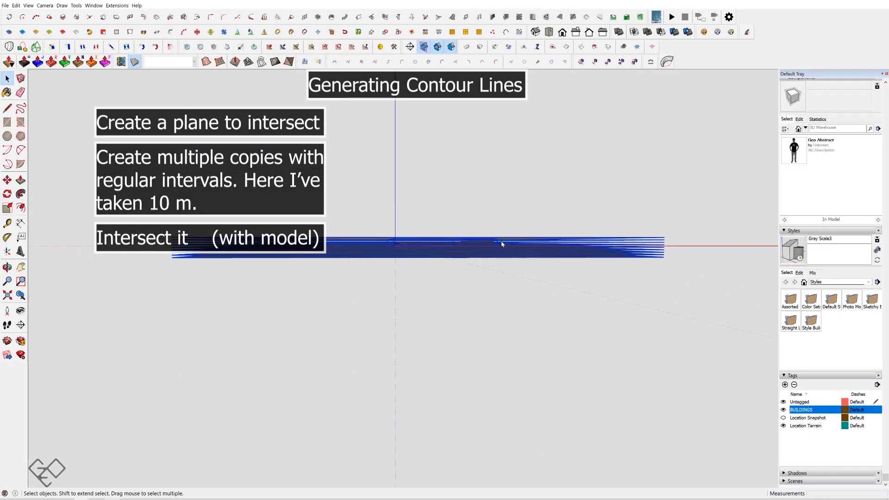
Delete the stacked planes and separate the terrain from the generated contour lines
left_click_drag(686, 282, 609, 211)
key("Delete")
middle_click_drag(484, 245, 482, 320)
scroll(482, 322, "up", 3)
left_click(485, 315)
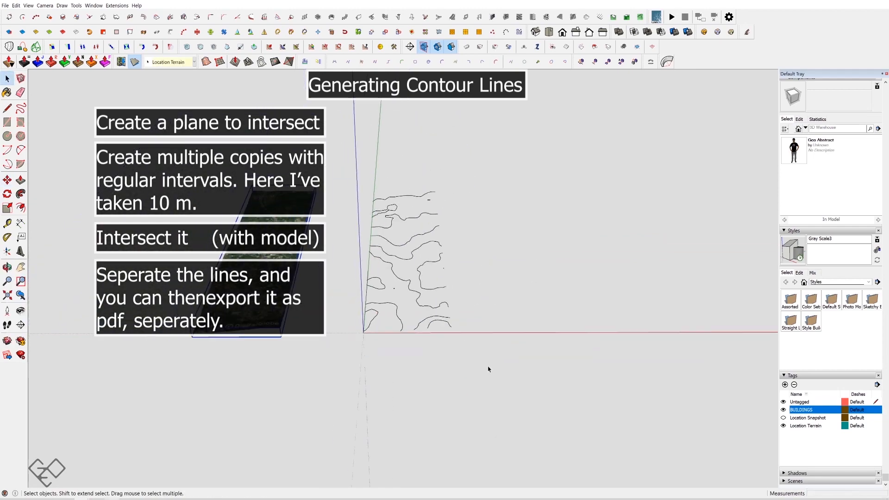
Select the generated contour lines with a selection window
middle_click_drag(488, 367, 435, 125)
scroll(434, 130, "up", 2)
left_click_drag(398, 129, 521, 316)
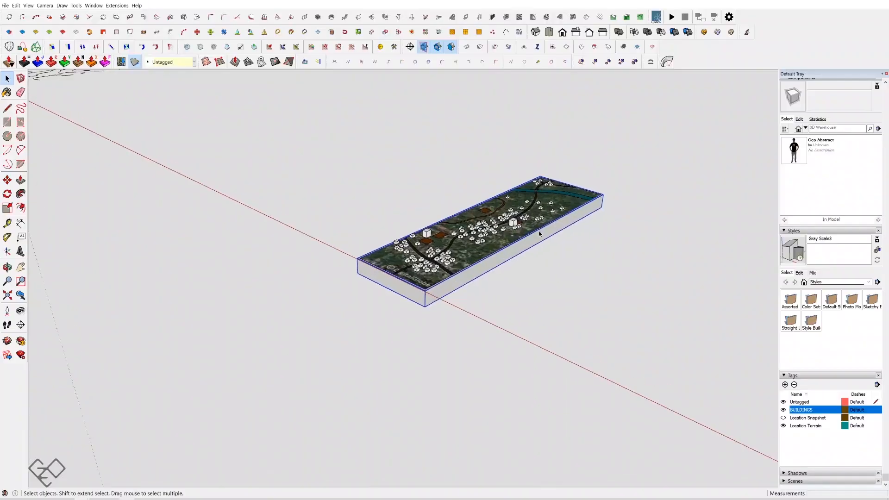
Switch the camera from perspective to parallel projection for the site model
mouse_move(536, 234)
middle_mouse_down()
mouse_move(570, 262)
mouse_move(506, 284)
mouse_move(505, 273)
middle_mouse_up()
scroll(505, 273, "down", 3)
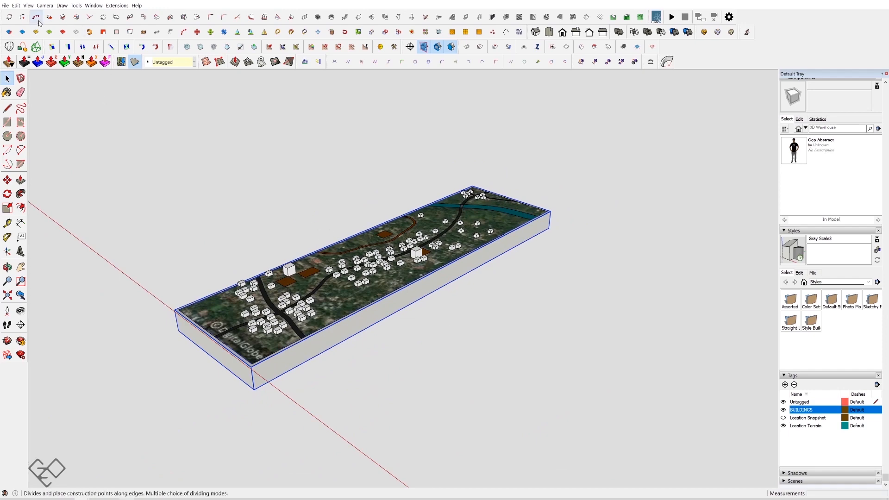
left_click(45, 5)
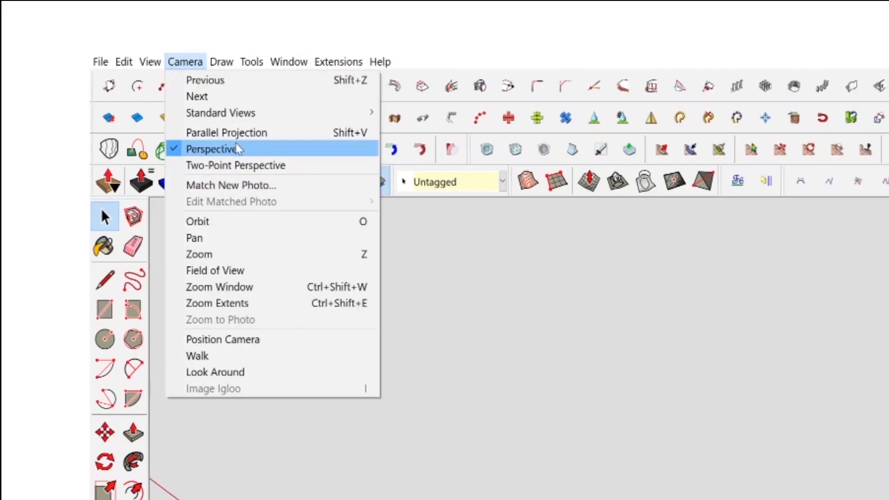
left_click(65, 39)
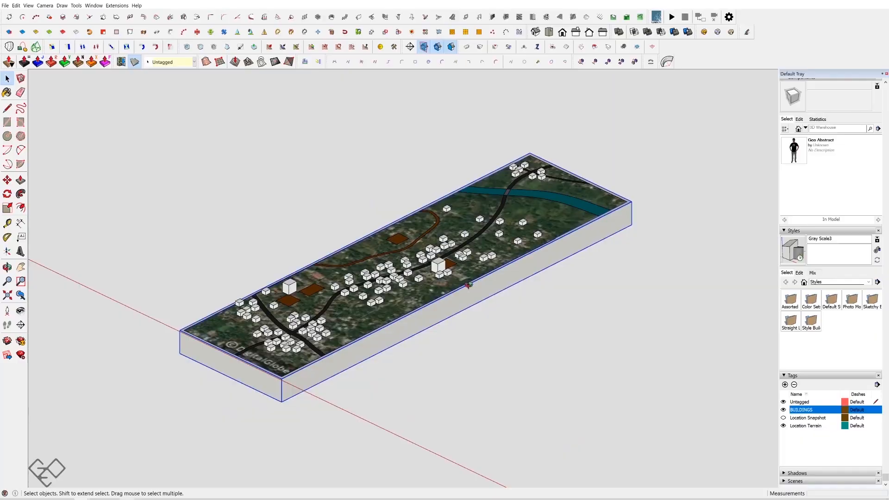
Set up an isometric-like view of the whole site model and save it as a new scene
middle_click_drag(459, 295, 500, 286)
scroll(437, 280, "up", 3)
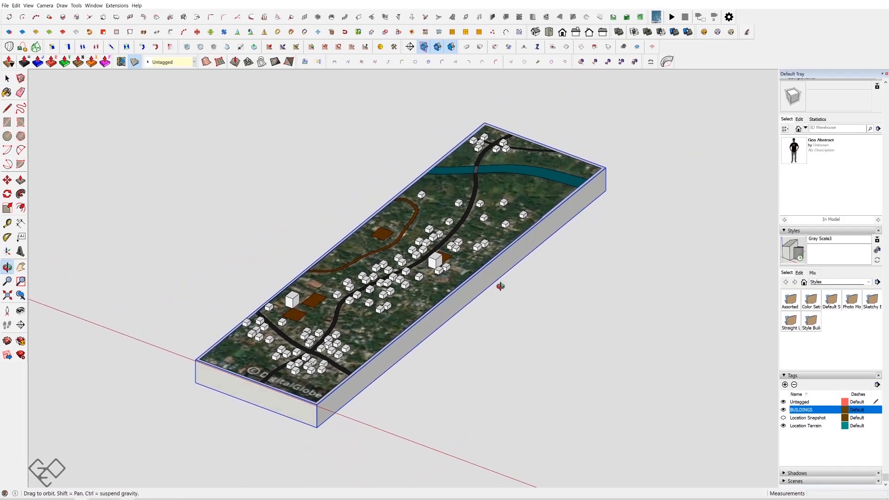
middle_click_drag(354, 309, 533, 278)
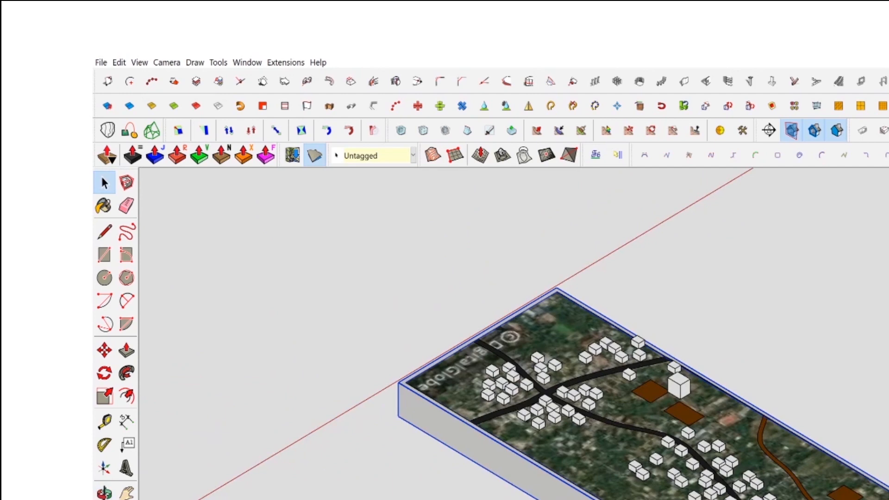
left_click(166, 63)
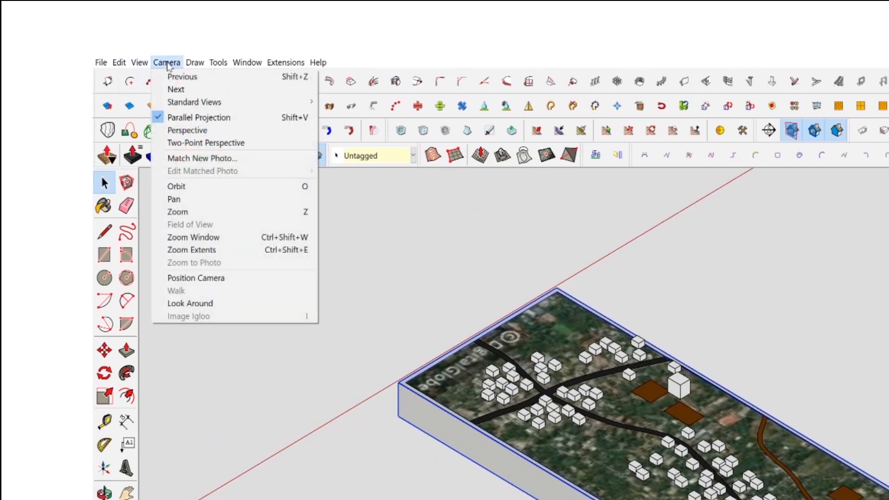
mouse_move(139, 62)
mouse_move(157, 266)
left_click(307, 264)
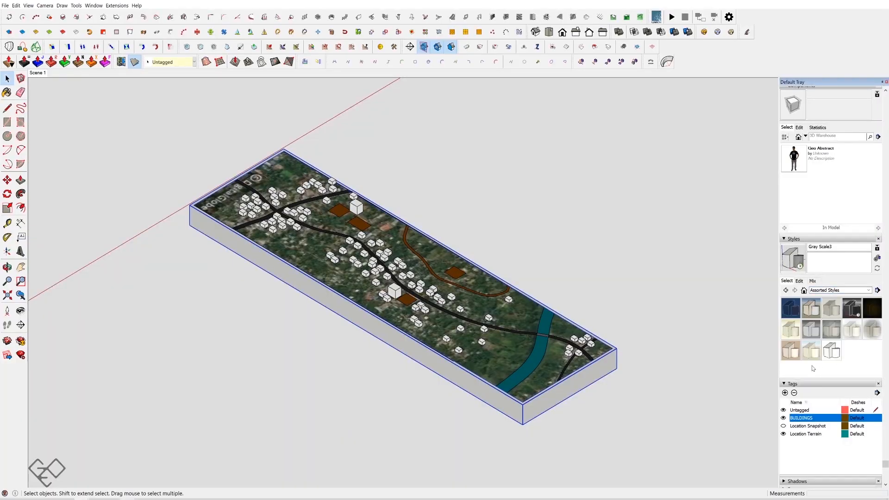
Try several assorted styles on the model, including Brush Strokes on Canvas
left_click(811, 308)
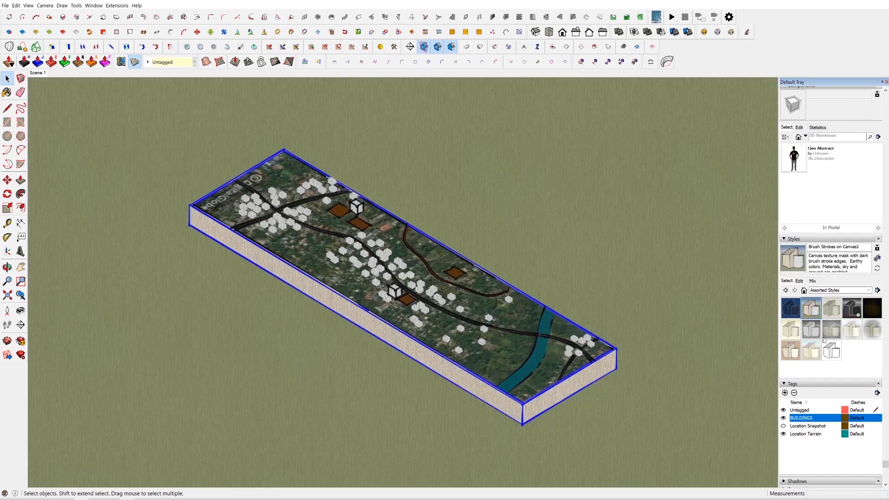
left_click(794, 333)
left_click(811, 315)
Apply the default styles Simple Style, Shaded with textures and Wireframe in turn for successive scenes
left_click(851, 330)
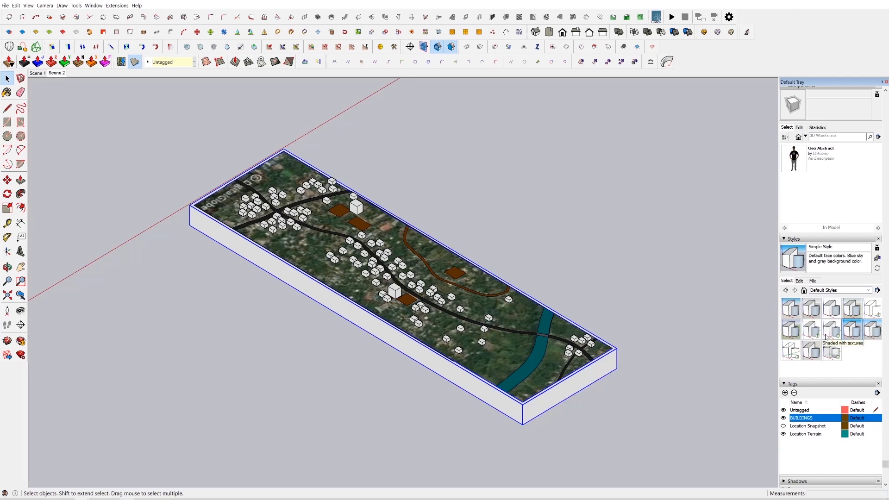
left_click(832, 330)
left_click(791, 351)
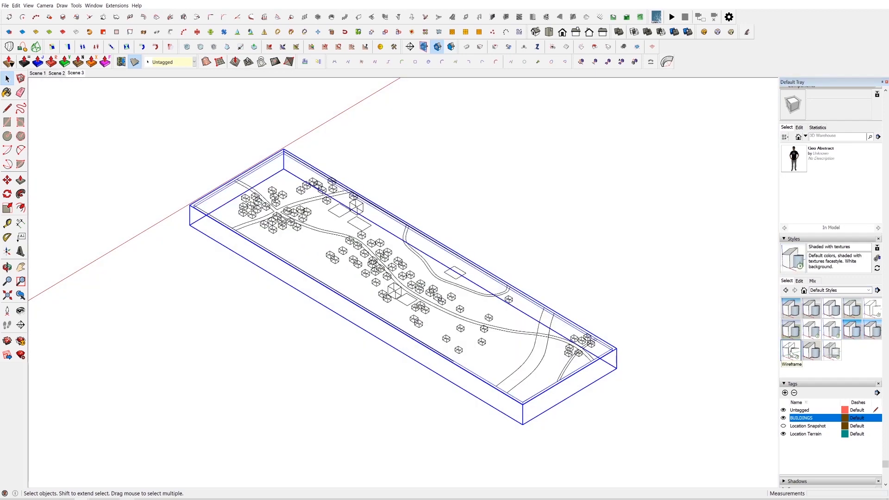
Apply the HiddenLine style for Scene 3 and update Scene 2 with the Shaded with textures style
left_click(868, 313)
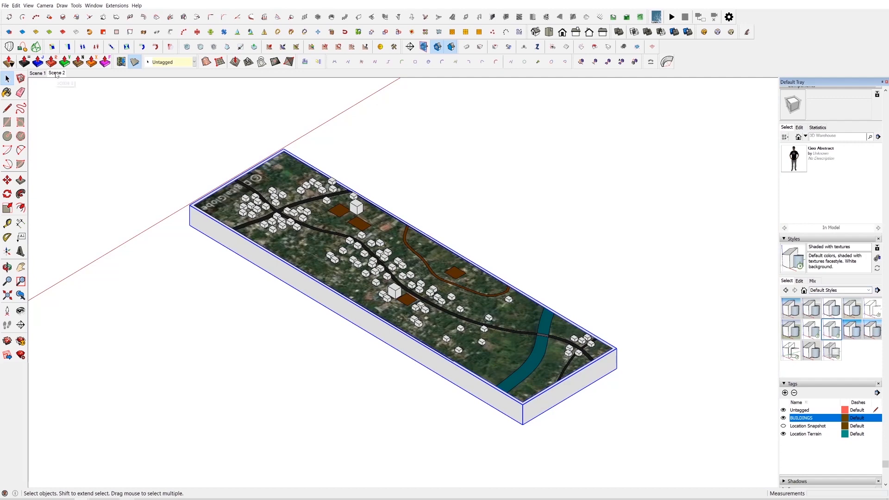
right_click(56, 75)
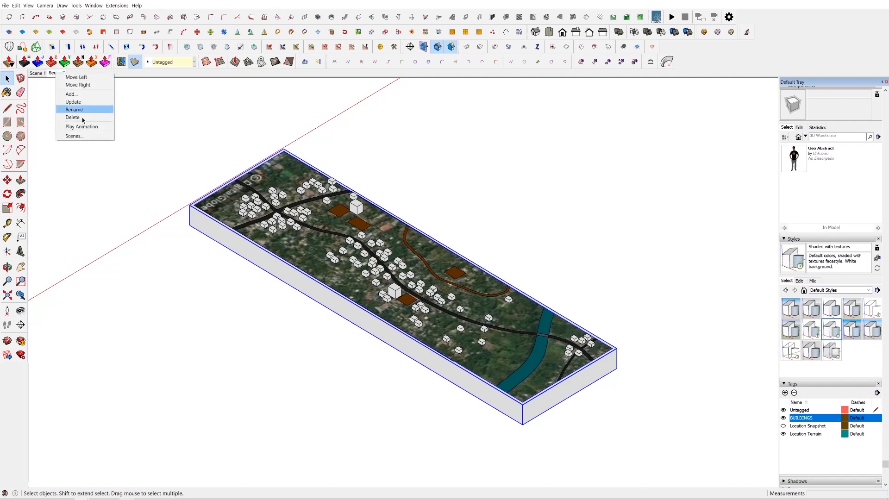
left_click(74, 102)
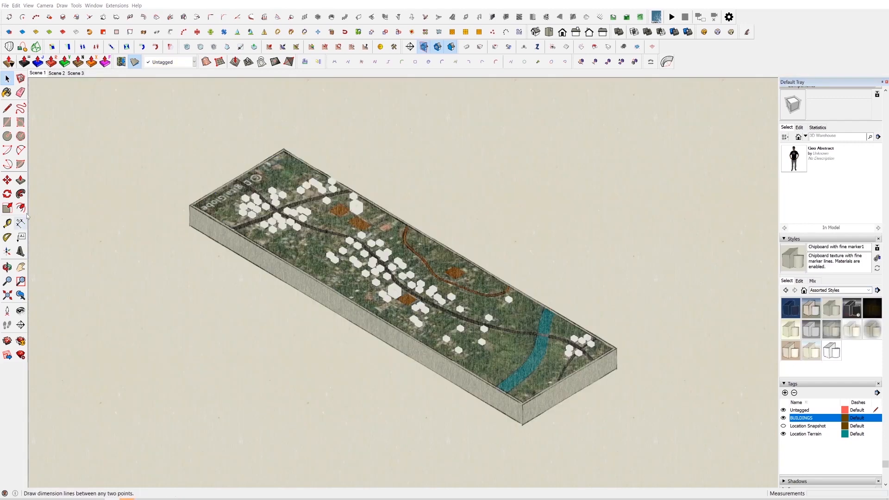
Export the chipboard-styled Scene 1 as a 2D graphic in PNG format, named 1.png
left_click(6, 5)
mouse_move(70, 105)
left_click(139, 116)
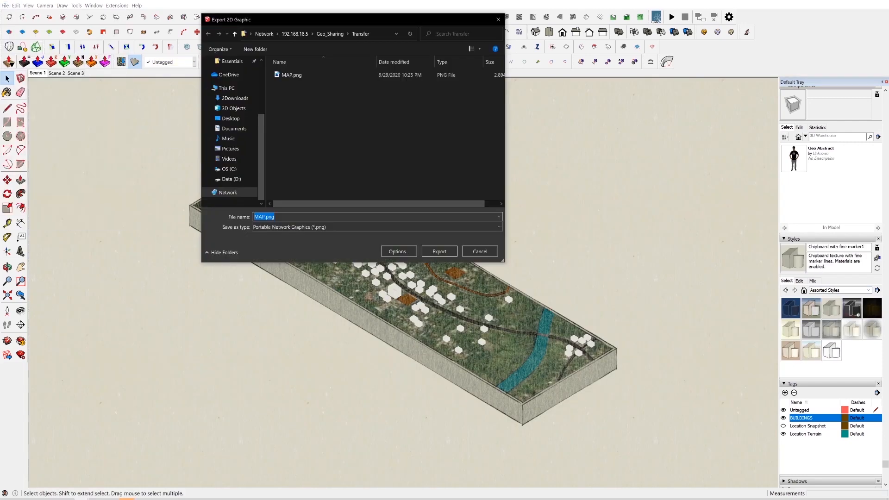
left_click(440, 251)
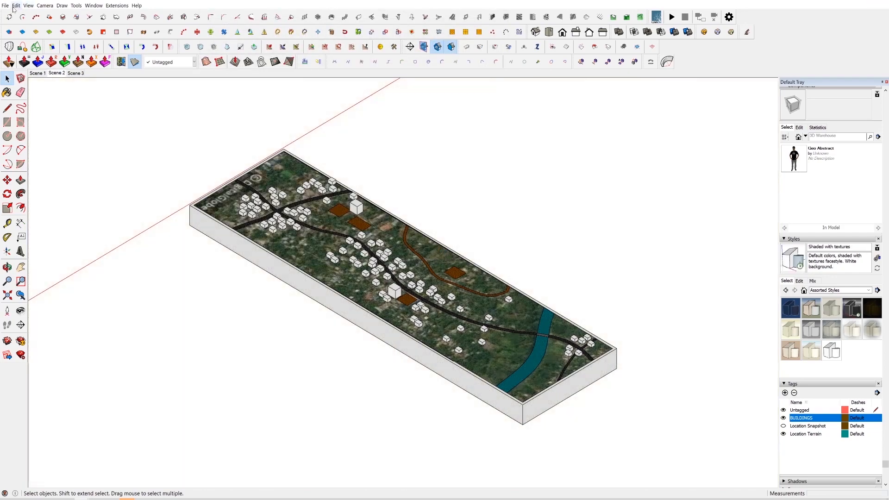
Export the textured Scene 2 as a 2D graphic in PDF format, named 2.pdf
left_click(5, 5)
mouse_move(37, 120)
left_click(157, 126)
left_click(287, 227)
left_click(284, 236)
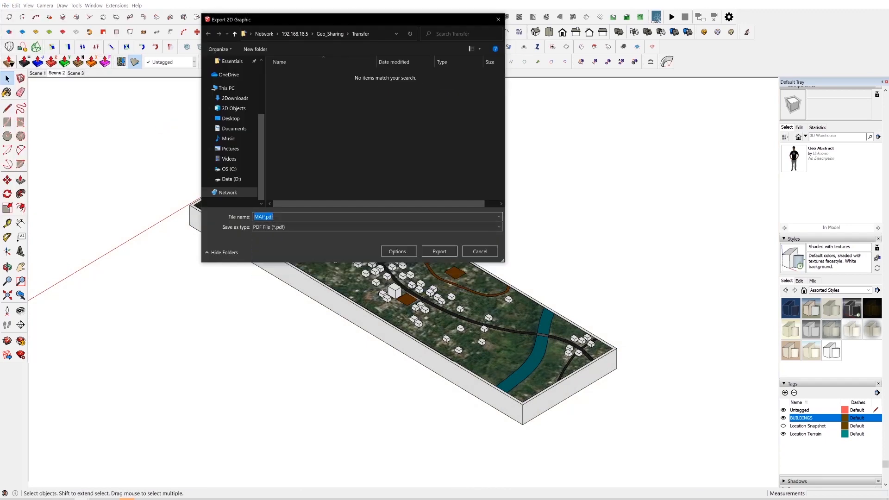
left_click(439, 253)
Export the hidden-line Scene 3 as a 2D graphic in PDF format
left_click(76, 73)
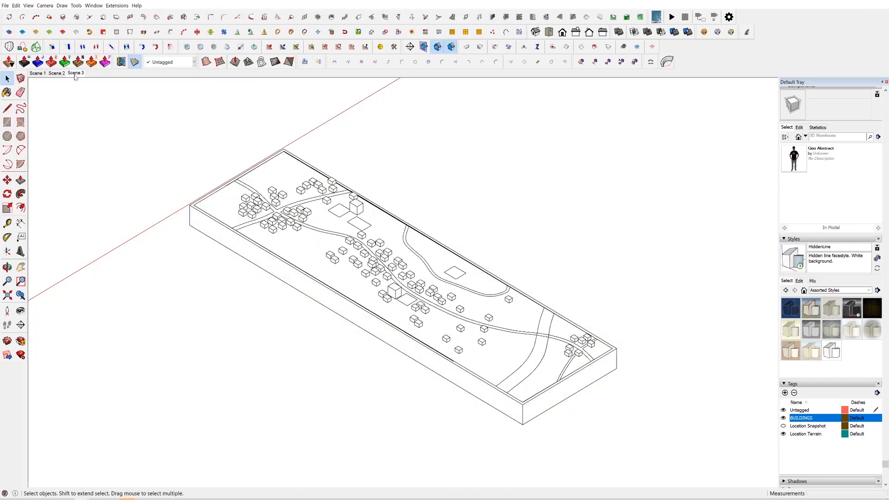
left_click(6, 5)
mouse_move(93, 115)
left_click(151, 125)
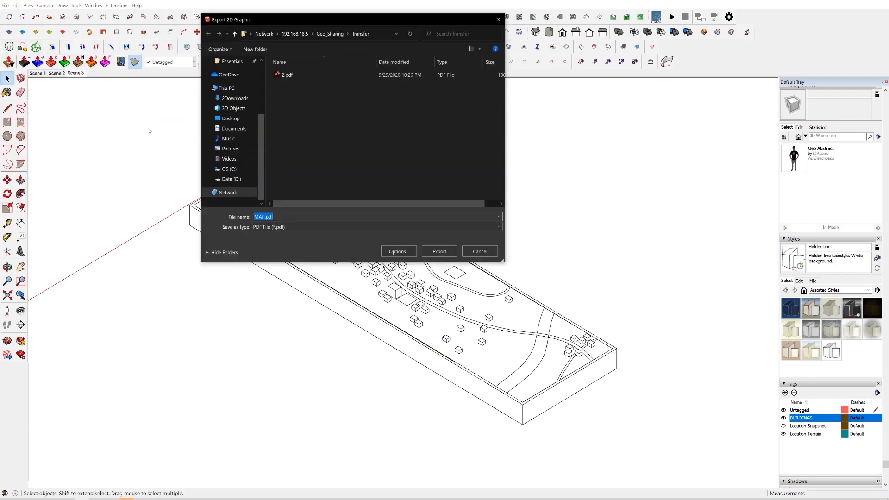
left_click(439, 252)
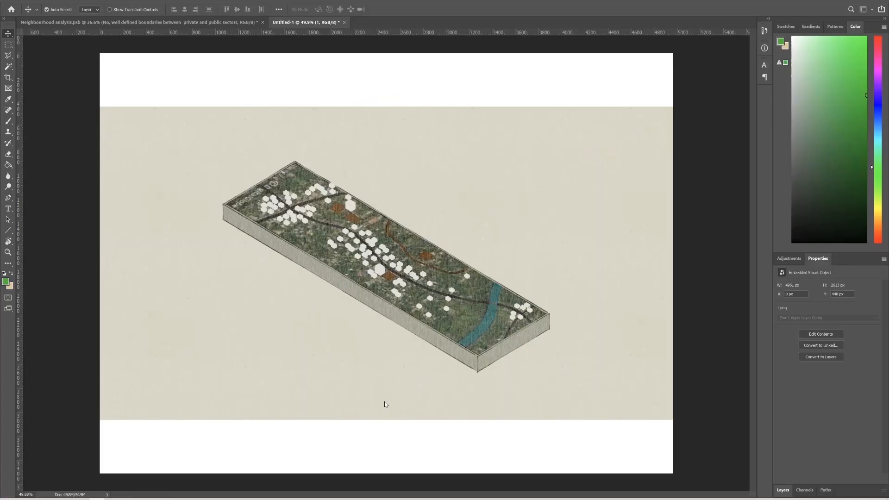
In Photoshop, place 2.pdf scaled to match the model image and delete the background around the model on layer 1
left_click(510, 261)
mouse_move(673, 449)
left_mouse_down()
mouse_move(639, 423)
mouse_move(645, 415)
mouse_move(557, 384)
left_mouse_up()
key("Delete")
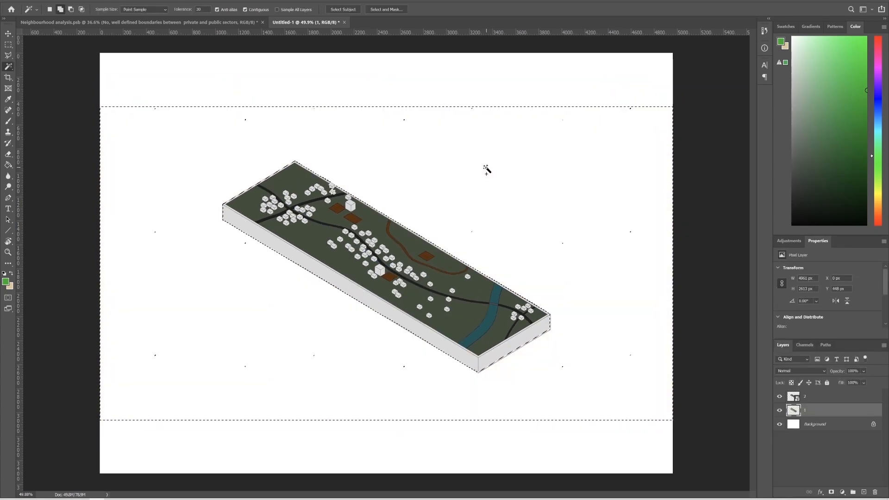
Place the hidden-line PDF above layer 2 and scale it to align with the model in the layers below
left_click(820, 401)
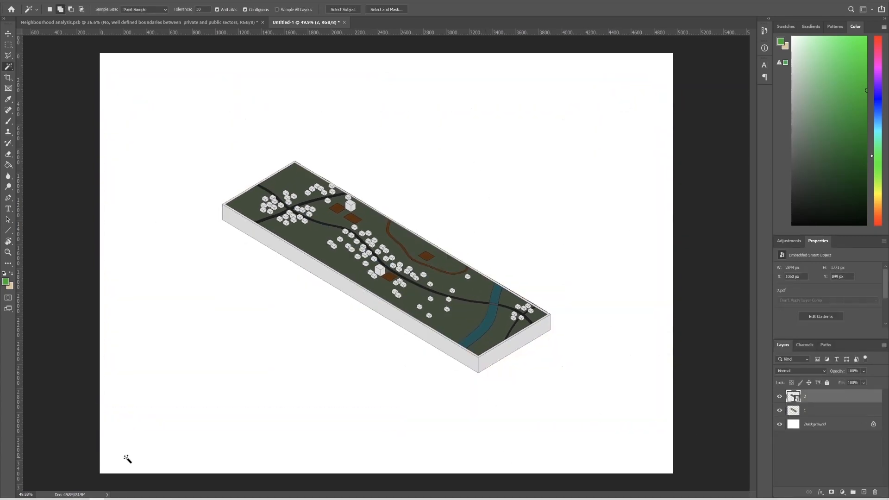
left_click(513, 260)
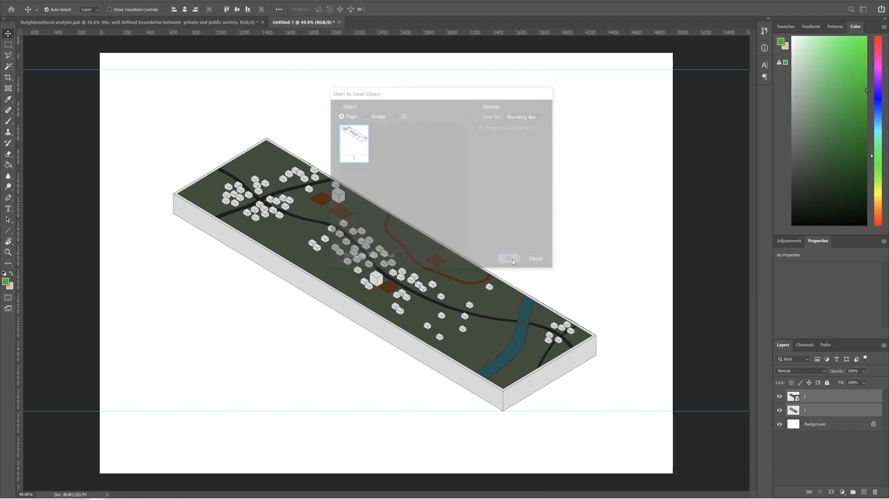
left_click_drag(386, 448, 387, 410)
left_click_drag(385, 78, 384, 138)
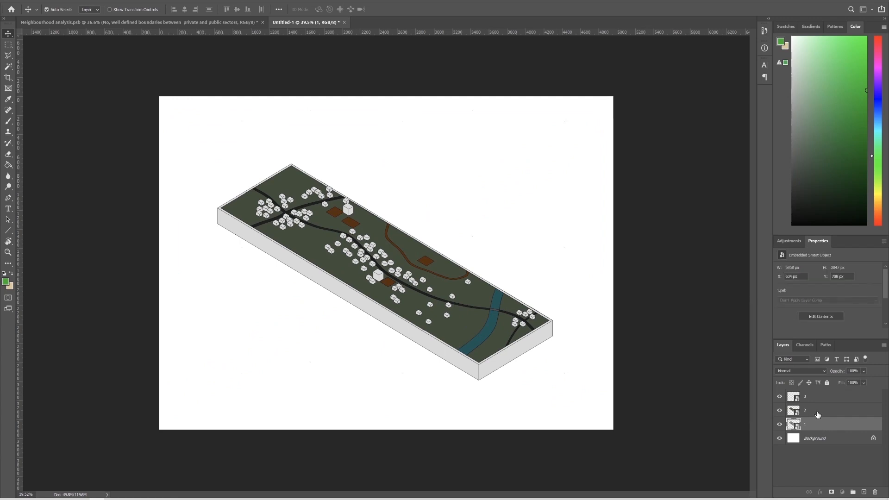
Set layer 2 to the Multiply blend mode and reduce its opacity to about 51%
left_click(817, 415)
left_click(798, 371)
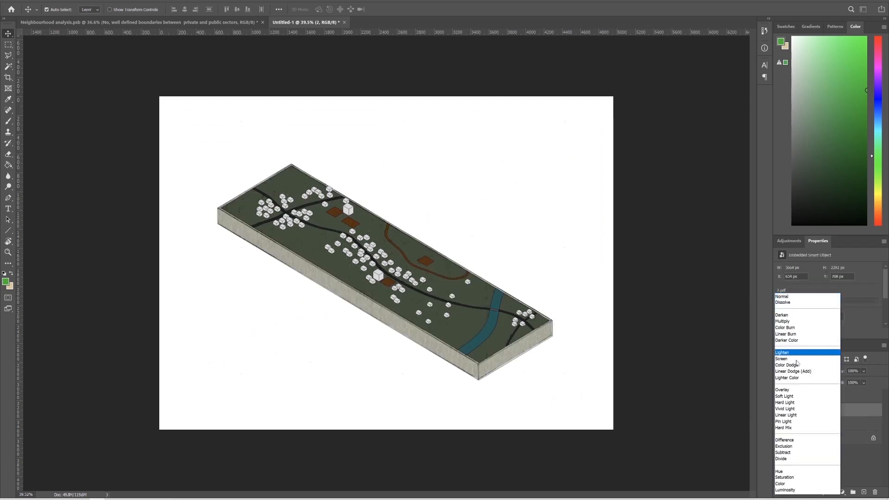
left_click(792, 321)
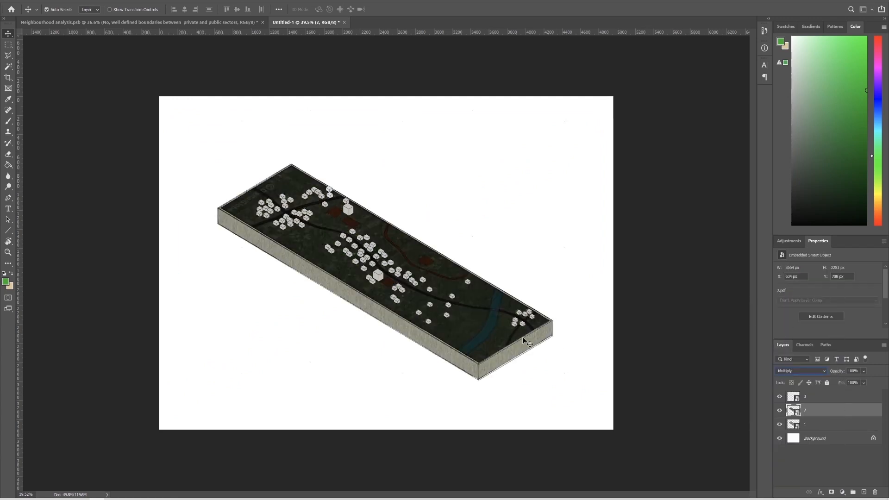
scroll(452, 330, "up", 7, "alt")
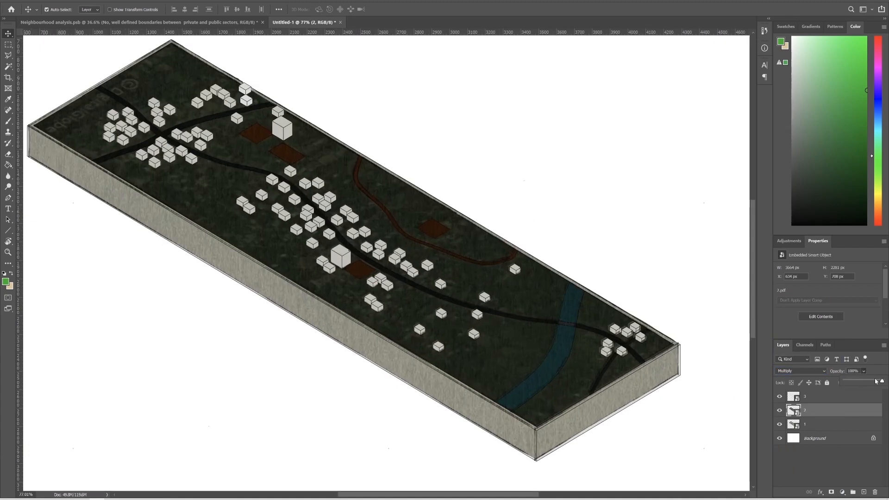
left_click_drag(869, 382, 864, 382)
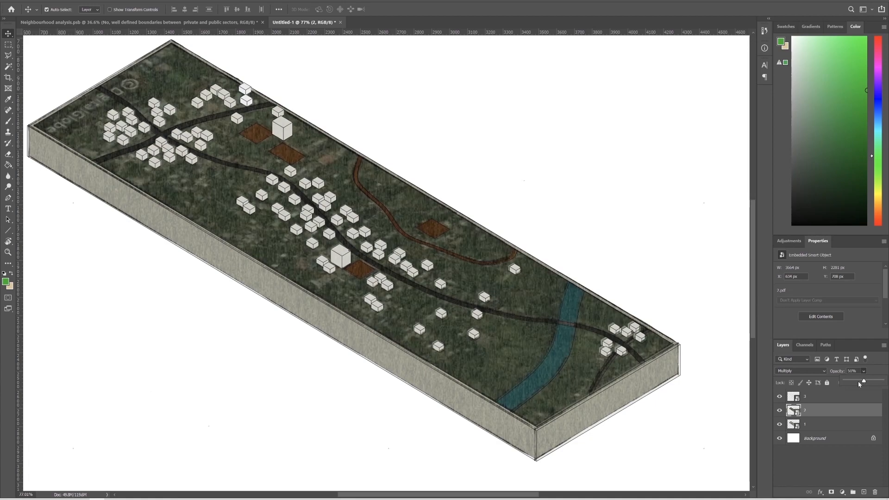
Apply a Levels adjustment to layer 2 with the output black level set to 73
scroll(623, 370, "down", 5, "alt")
scroll(377, 286, "up", 7, "alt")
scroll(439, 307, "up", 4, "alt")
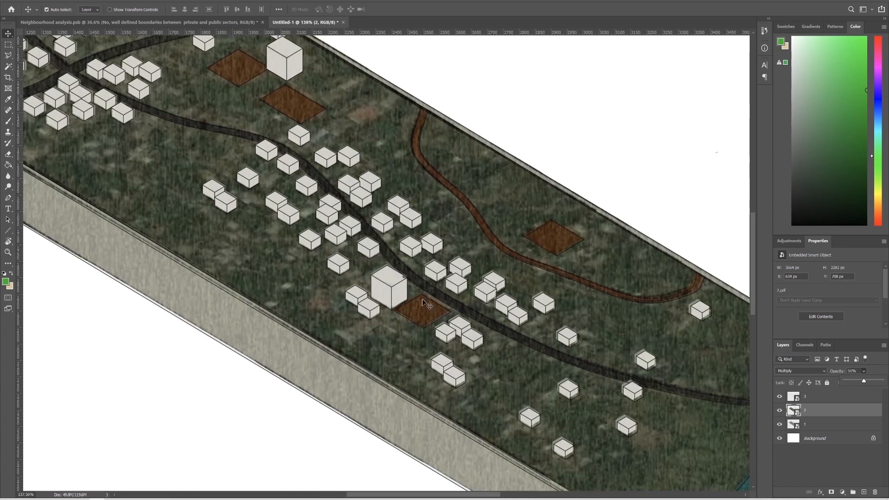
scroll(392, 286, "down", 5, "alt")
scroll(310, 260, "up", 4, "alt")
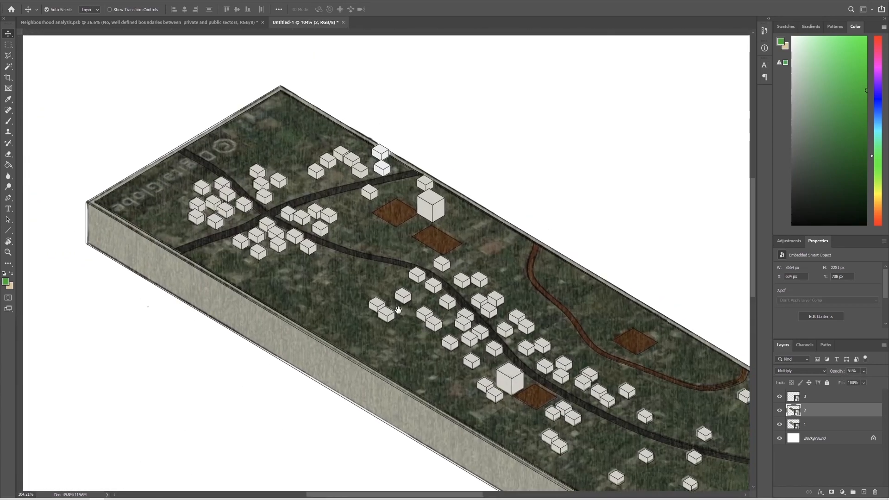
scroll(314, 260, "down", 5, "alt")
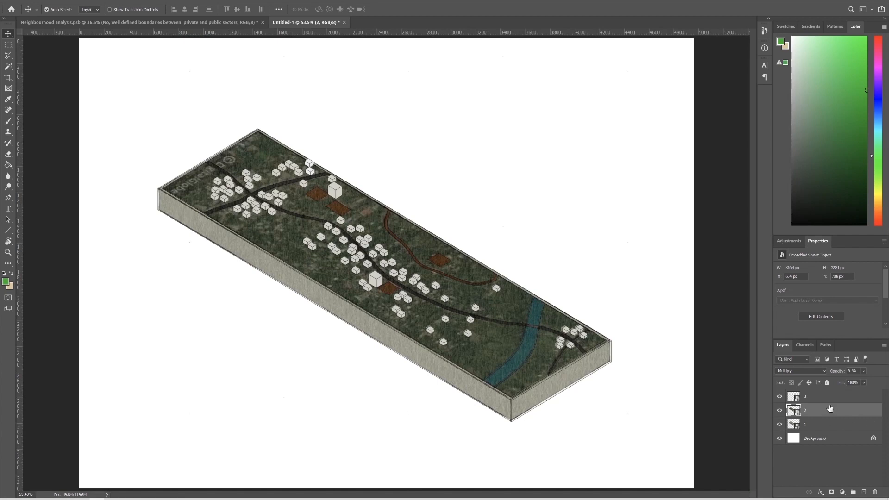
key("ctrl+l")
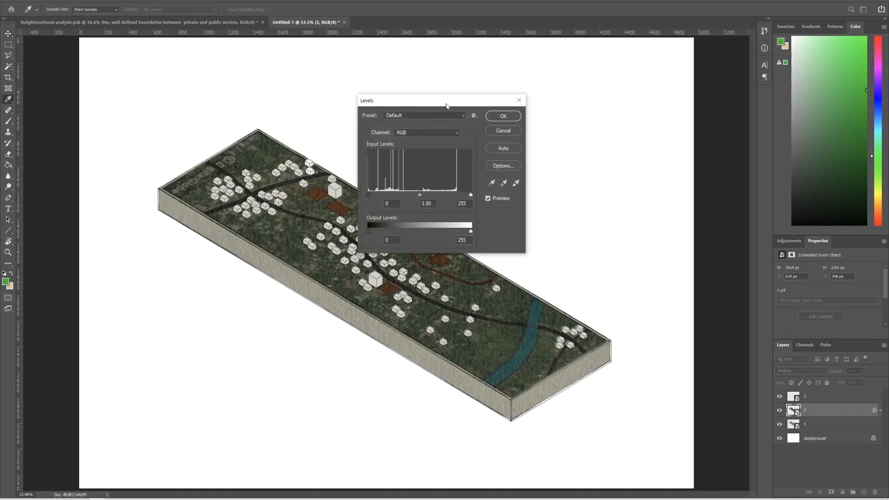
left_click_drag(447, 105, 530, 109)
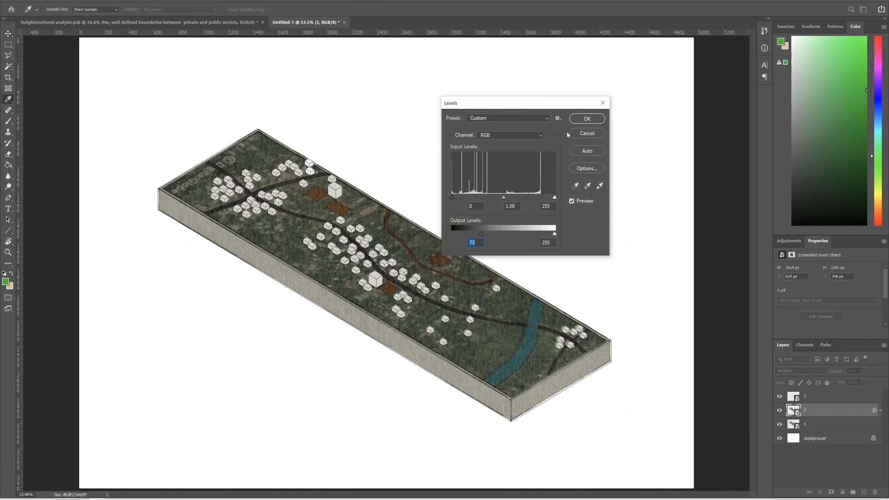
key("Return")
Apply a Hue/Saturation adjustment to layer 2 with saturation +87 and lightness -10
key("ctrl+u")
left_click_drag(449, 184, 455, 185)
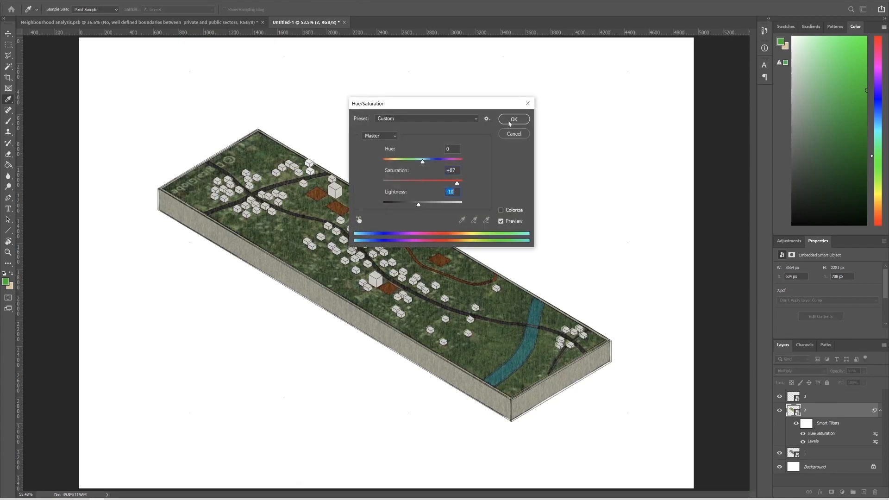
left_click(509, 124)
Add a new layer above layer 3 and paint out the watermark near the model's upper-left corner with the Spot Healing Brush
scroll(502, 276, "down", 4, "alt")
scroll(504, 297, "up", 3, "alt")
scroll(464, 398, "up", 2, "alt")
scroll(324, 320, "down", 1, "alt")
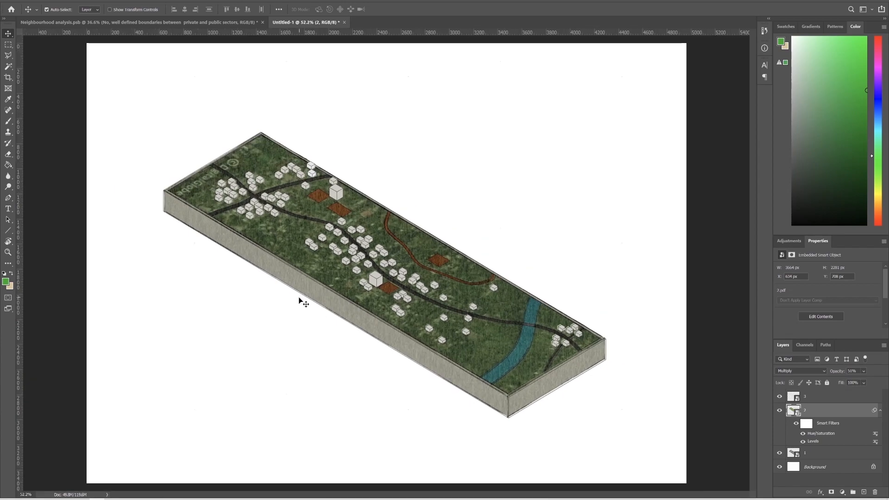
scroll(298, 292, "up", 2, "alt")
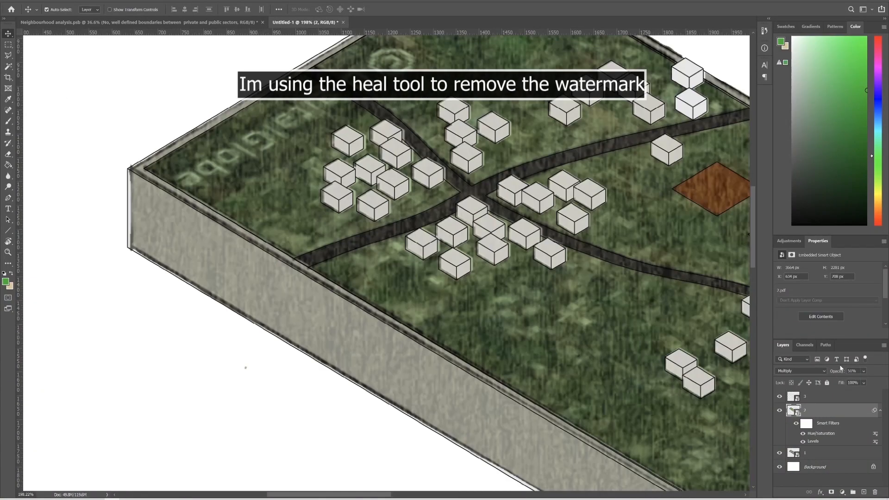
left_click(817, 397)
left_click(863, 493)
key("j")
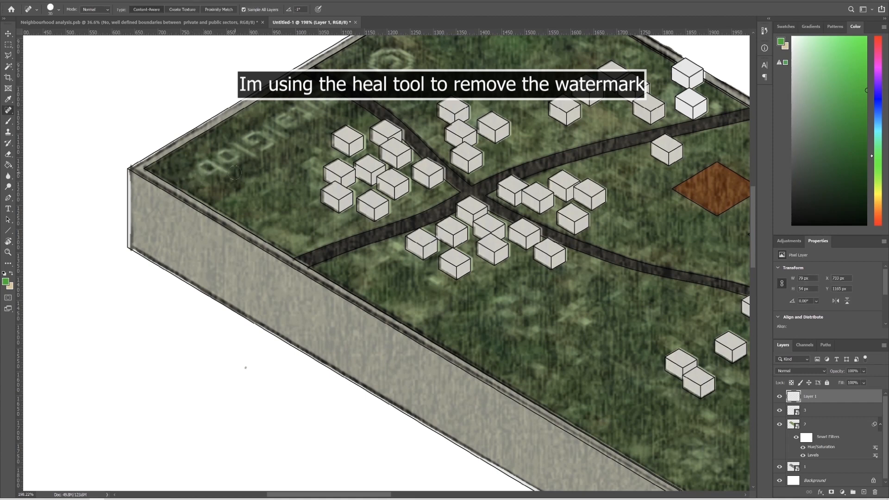
left_click_drag(274, 126, 274, 126)
left_click_drag(314, 97, 294, 112)
left_click_drag(328, 96, 305, 94)
left_click_drag(356, 82, 365, 83)
mouse_move(379, 60)
left_mouse_down()
mouse_move(399, 60)
mouse_move(392, 63)
left_mouse_up()
Select all layers from layer 1 up to the healing layer, excluding the background, and link them
scroll(391, 65, "down", 7, "alt")
left_click(836, 468)
left_click(830, 402, "shift")
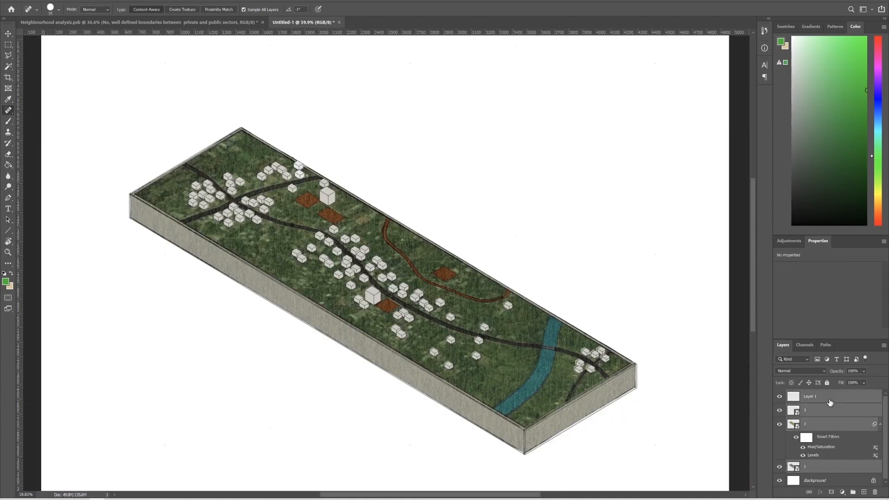
right_click(830, 402)
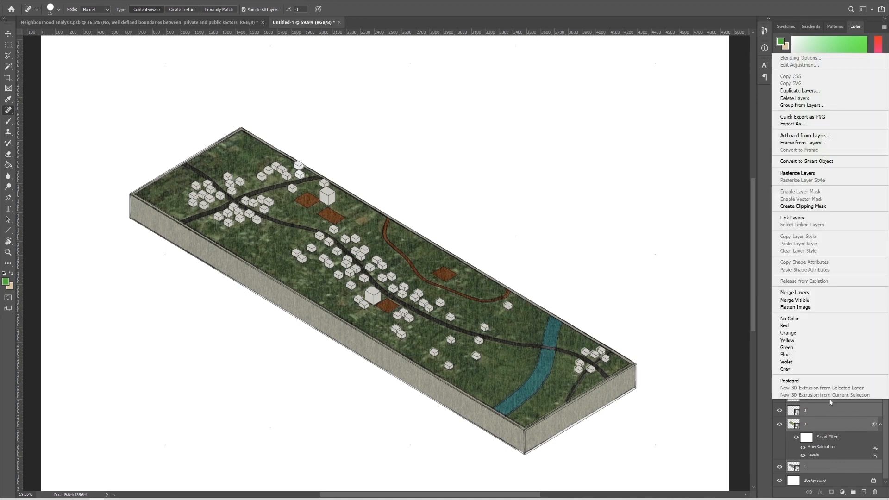
left_click(811, 217)
Move the linked model slightly upward on the canvas and group its layers
key("v")
left_click_drag(435, 364, 444, 330)
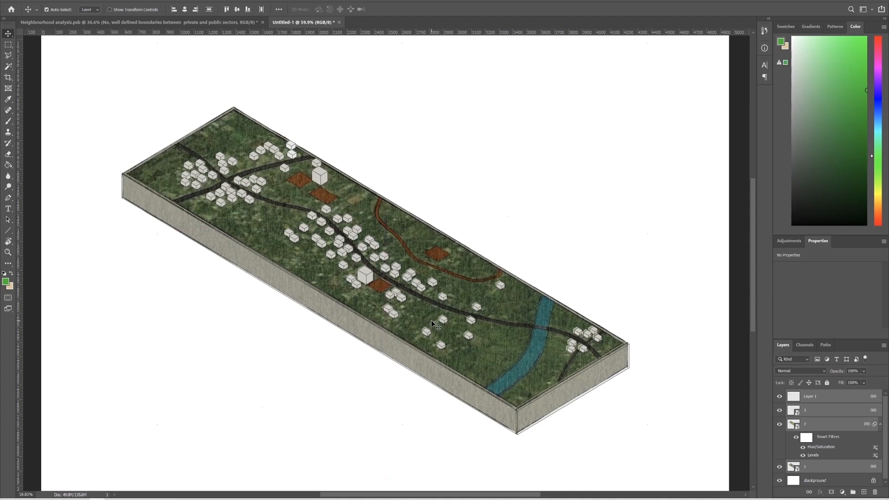
scroll(488, 342, "down", 3, "alt")
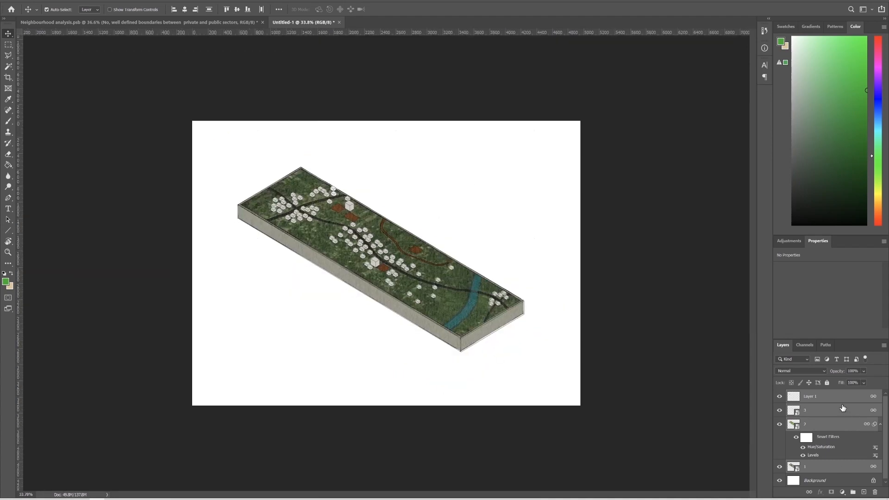
key("ctrl+g")
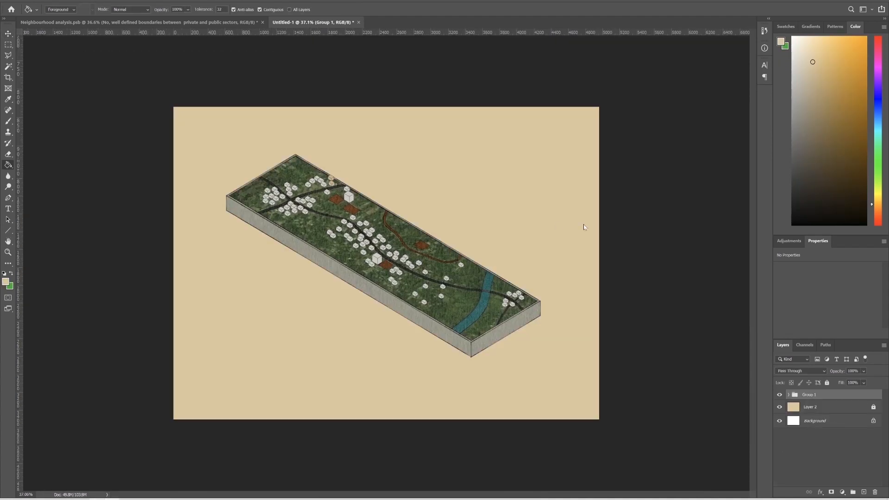
Try a stroke and an outer glow on Group 1, keeping only a drop shadow as its layer style
double_click(857, 394)
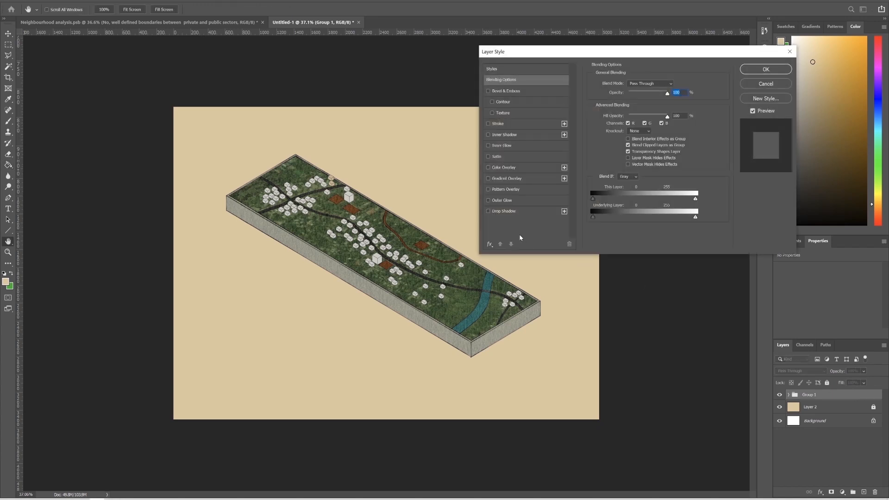
left_click(488, 124)
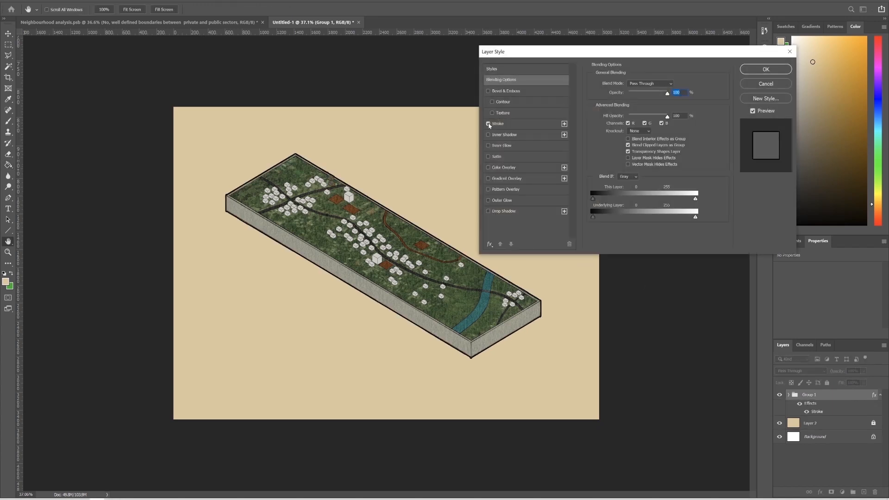
left_click(488, 201)
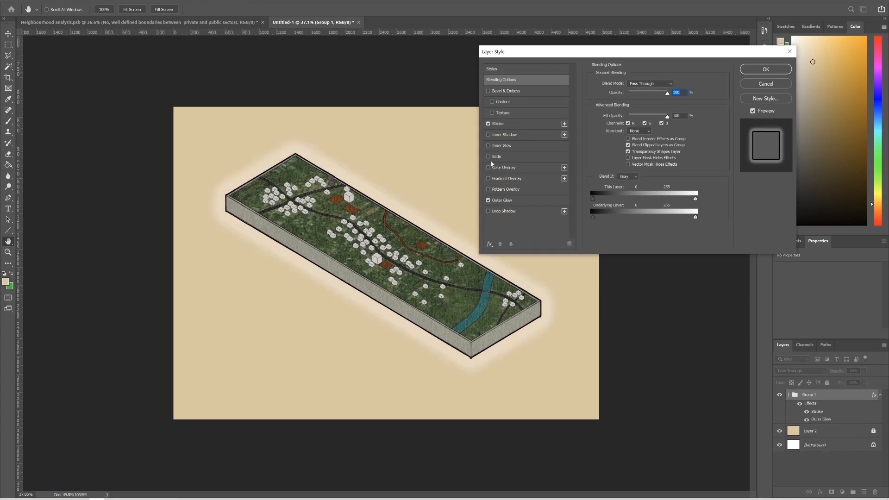
left_click(488, 123)
left_click(488, 211)
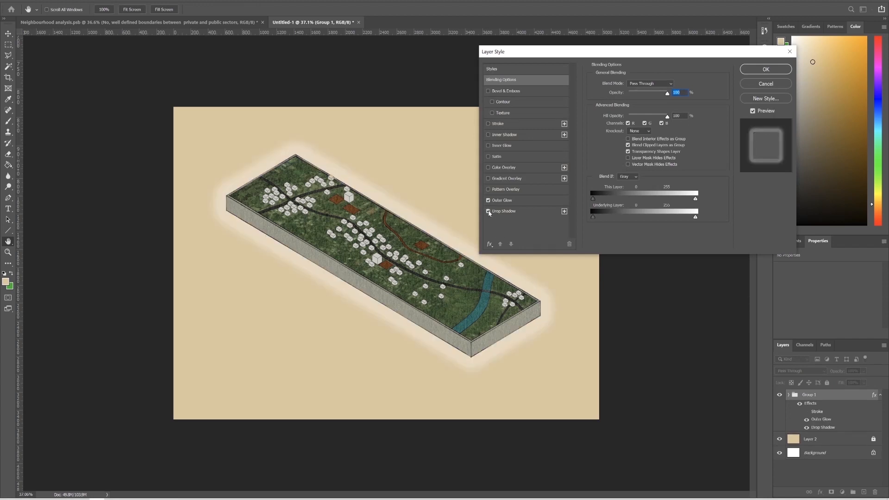
left_click(488, 205)
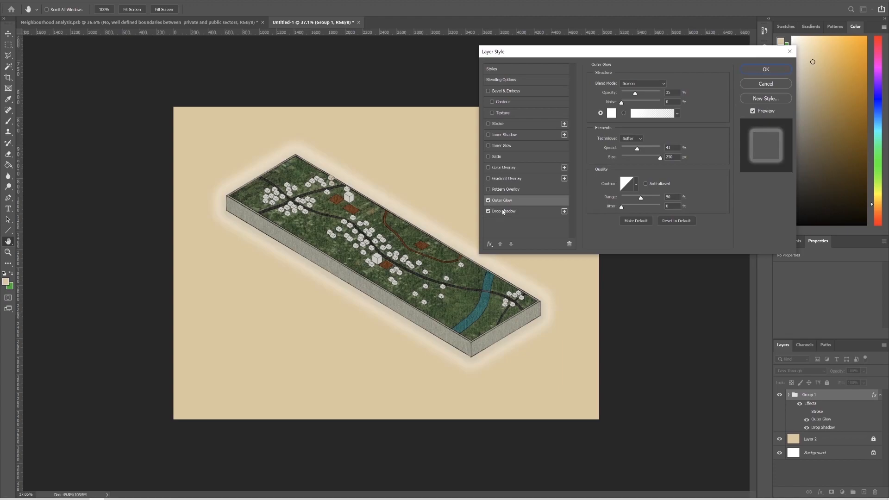
left_click(504, 212)
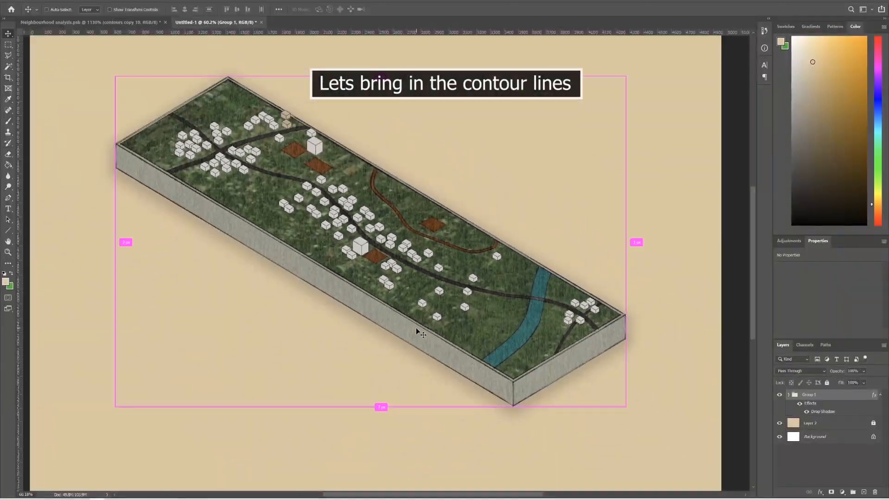
Bring the contour lines from the Neighbourhood analysis file into the site map and enlarge them with Free Transform to fit the model
key("Return")
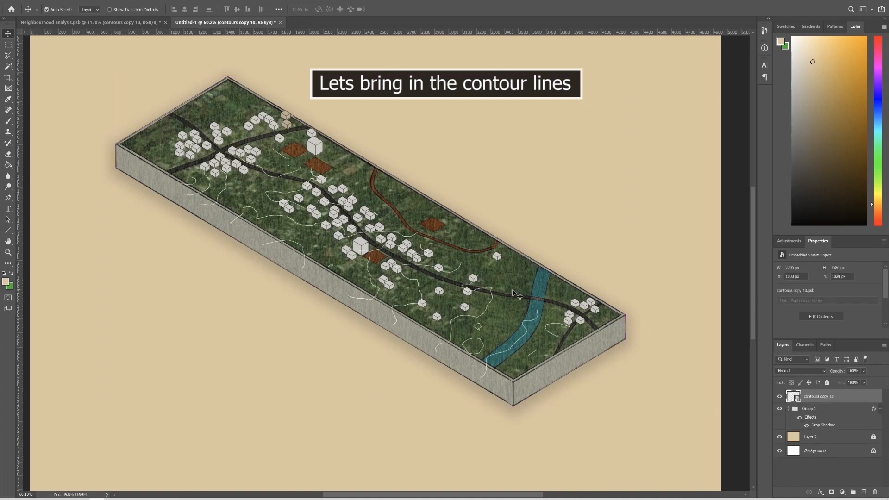
key("ctrl")
key("ctrl+t")
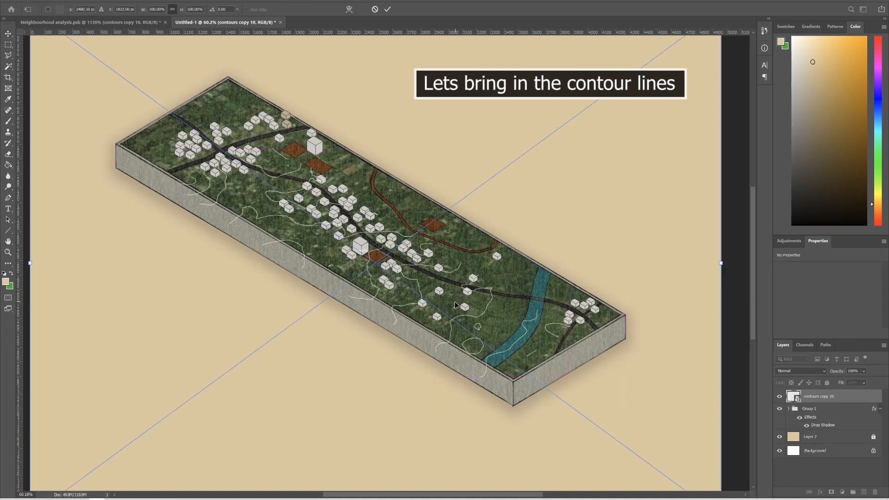
scroll(452, 292, "down", 6, "alt")
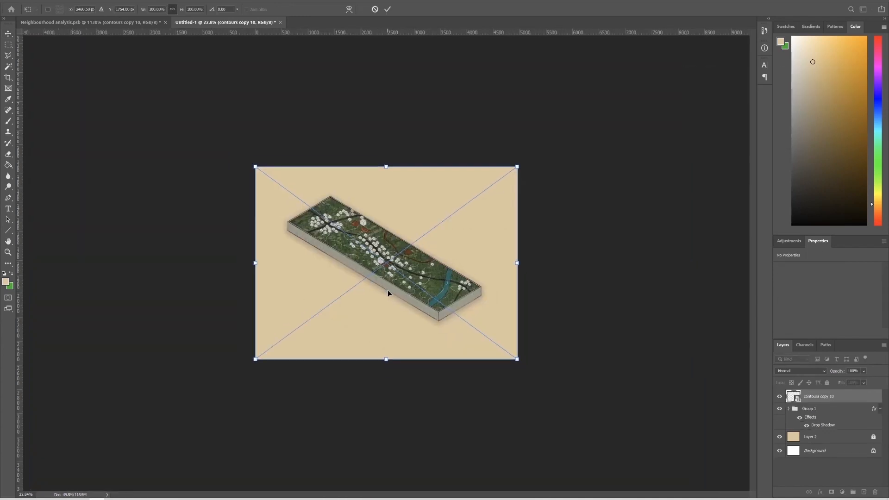
left_click_drag(386, 163, 386, 138)
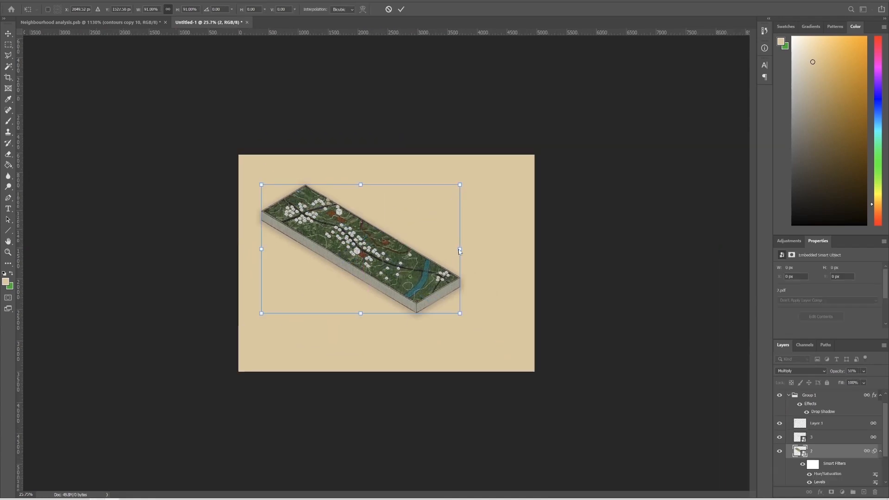
Enlarge the linked model layers together and reposition them near the centre of the canvas
left_click_drag(460, 249, 500, 252)
left_click_drag(424, 275, 424, 300)
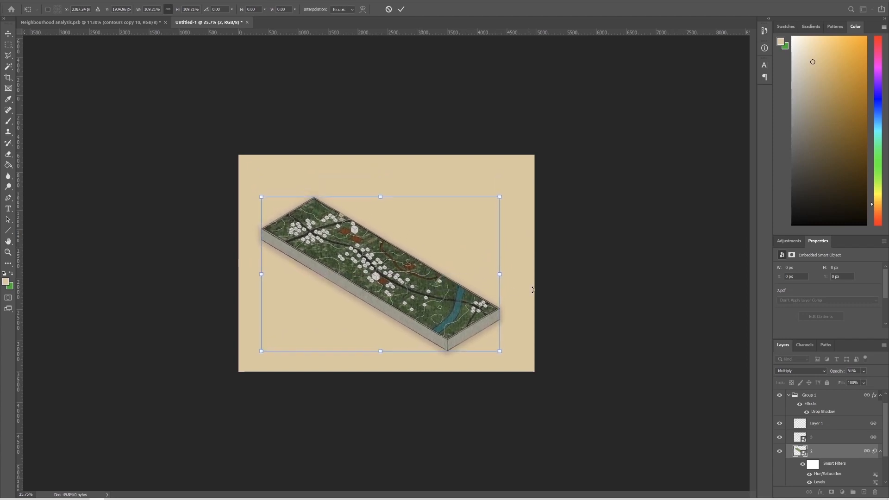
left_click_drag(500, 275, 491, 276)
left_click_drag(388, 304, 399, 314)
key("Return")
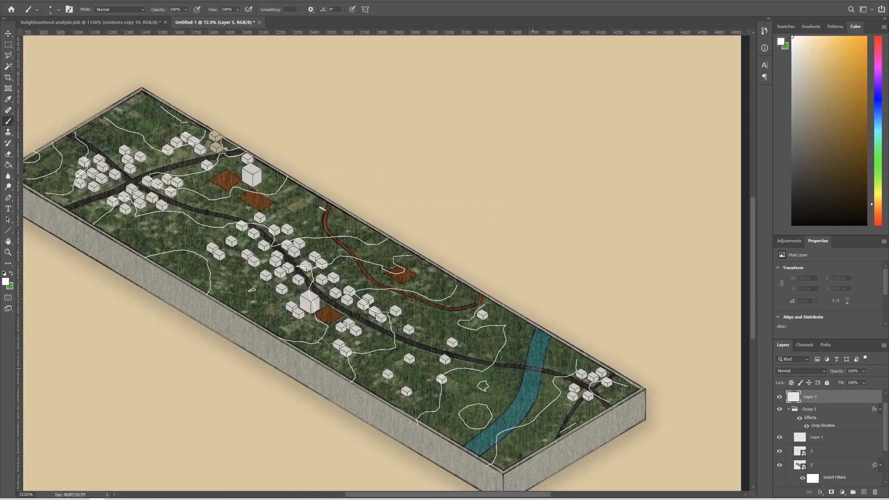
Brush a curved white arrow from the road bridge over the river and handwrite the label "NESAMONY OVER BRIDGE" at its tip
left_click_drag(531, 369, 602, 265)
mouse_move(591, 251)
left_mouse_down()
mouse_move(603, 264)
mouse_move(594, 281)
mouse_move(626, 258)
mouse_move(644, 277)
mouse_move(687, 268)
left_mouse_up()
left_click_drag(690, 278, 699, 265)
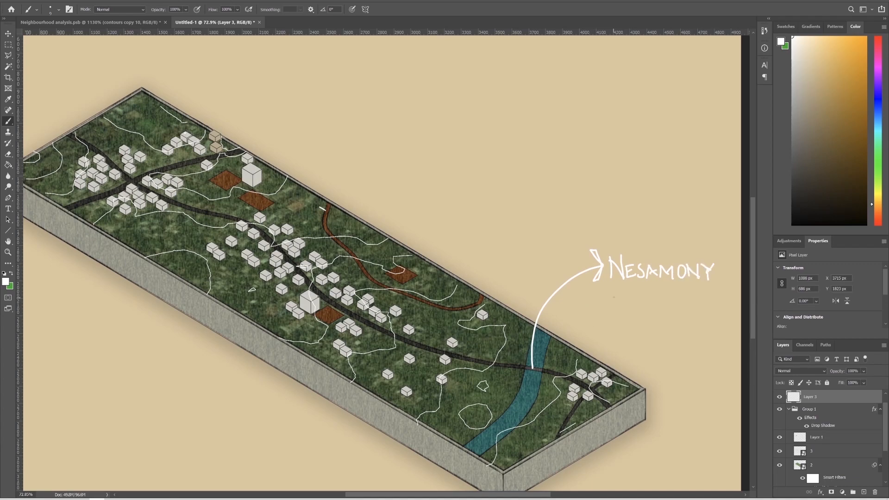
left_click_drag(613, 300, 615, 311)
mouse_move(629, 312)
left_mouse_down()
mouse_move(631, 302)
mouse_move(641, 313)
left_mouse_up()
left_click_drag(643, 291, 650, 312)
left_click_drag(669, 296, 669, 313)
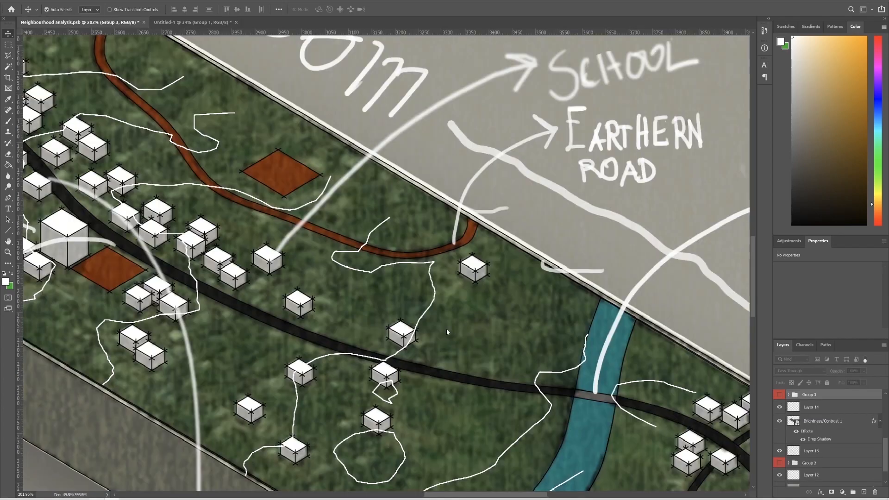
In the Neighbourhood analysis sheet, show the hidden text group at the top of the layer stack
scroll(425, 311, "down", 6, "alt")
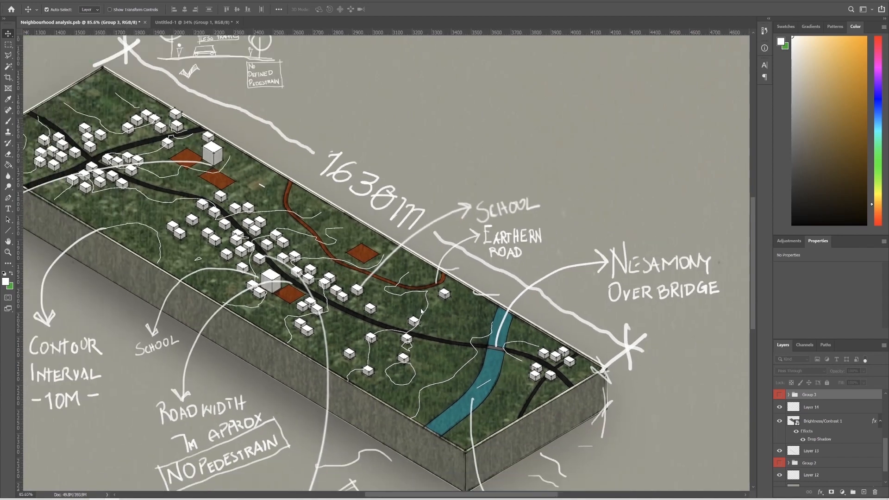
scroll(425, 310, "down", 2, "alt")
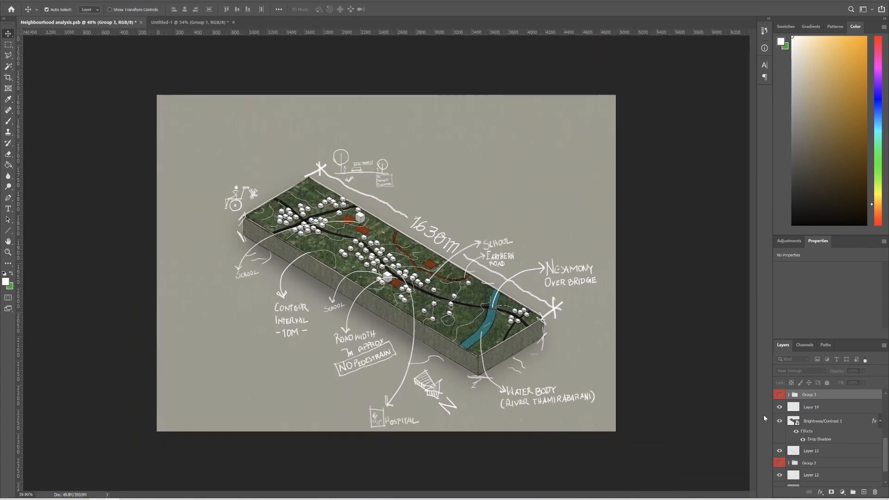
scroll(797, 457, "down", 2)
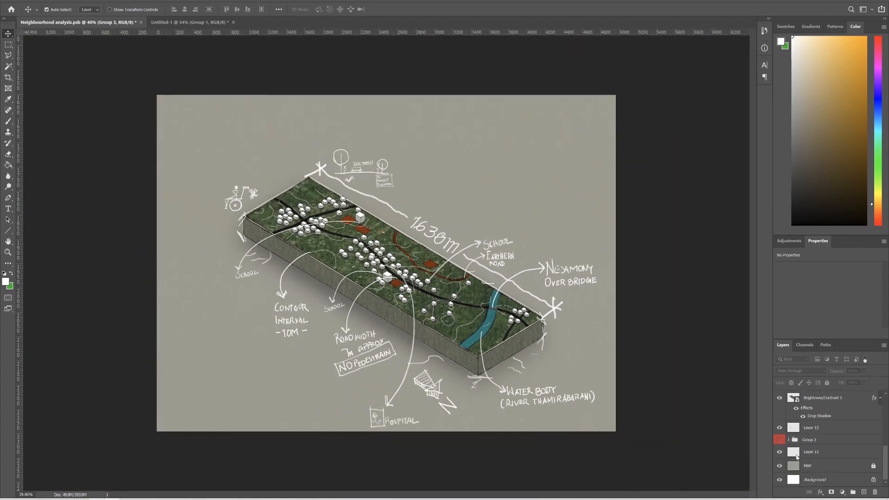
scroll(795, 456, "up", 5)
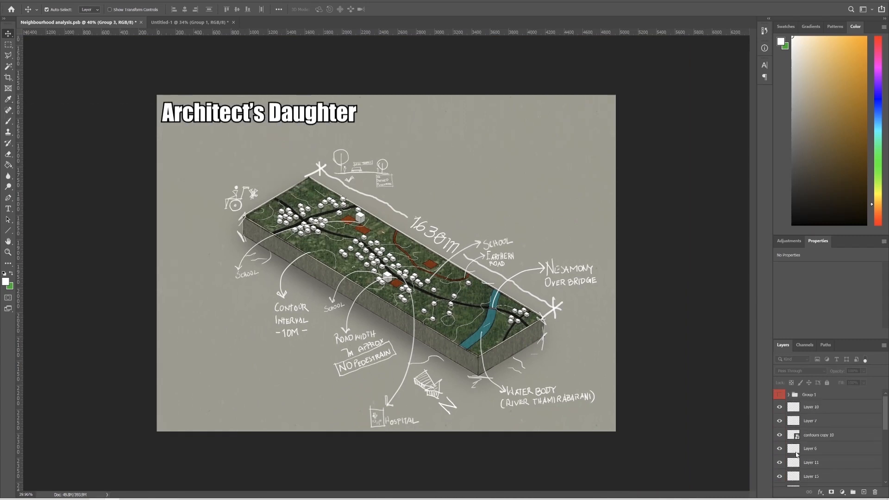
left_click(780, 396)
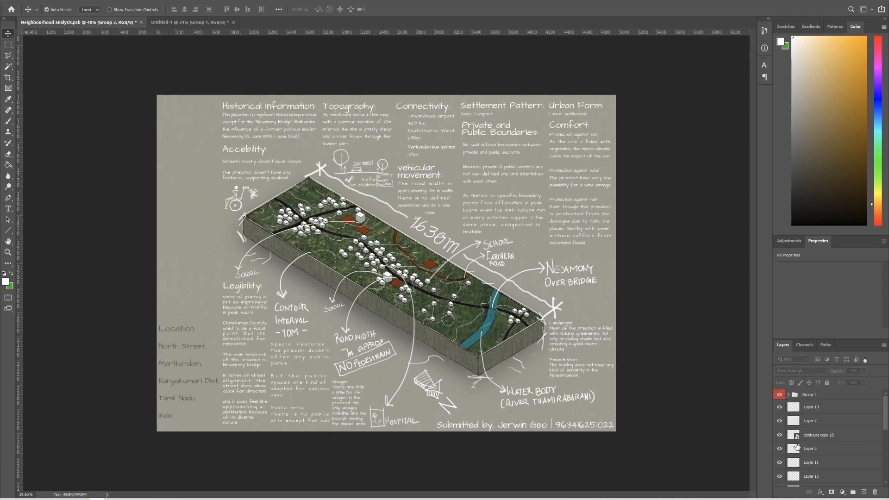
Show Group 2 with the connectivity icons, Group 3 and Layer 8 to complete the analysis sheet
scroll(787, 449, "down", 5)
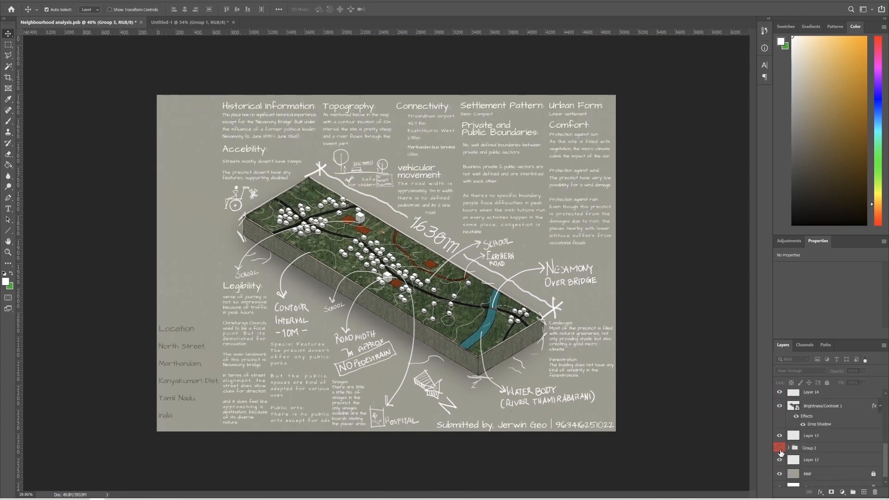
left_click(780, 448)
scroll(787, 449, "up", 3)
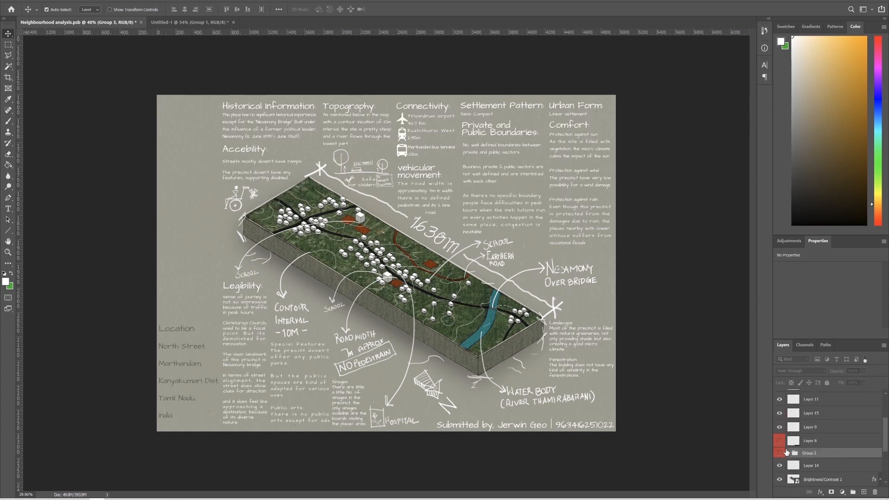
left_click(780, 453)
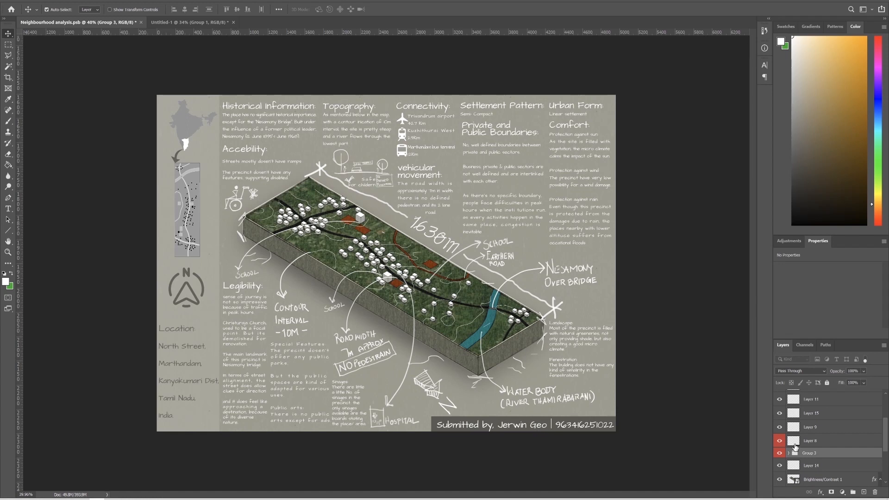
scroll(796, 447, "down", 5)
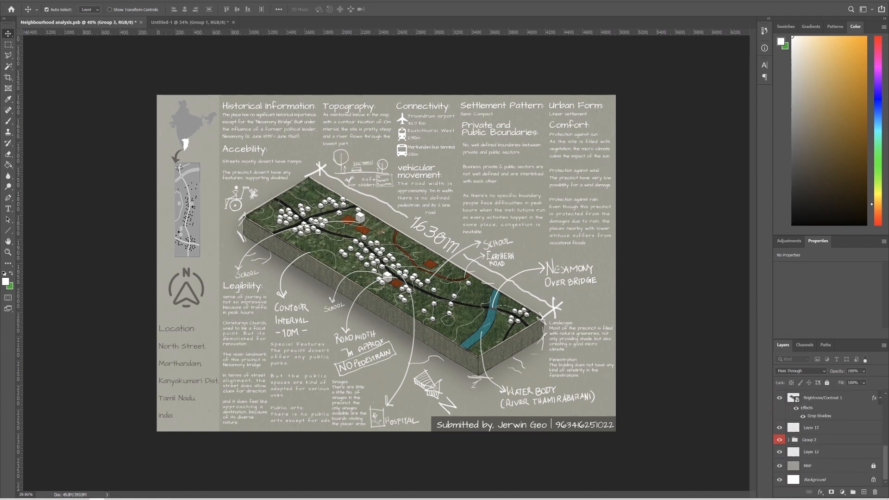